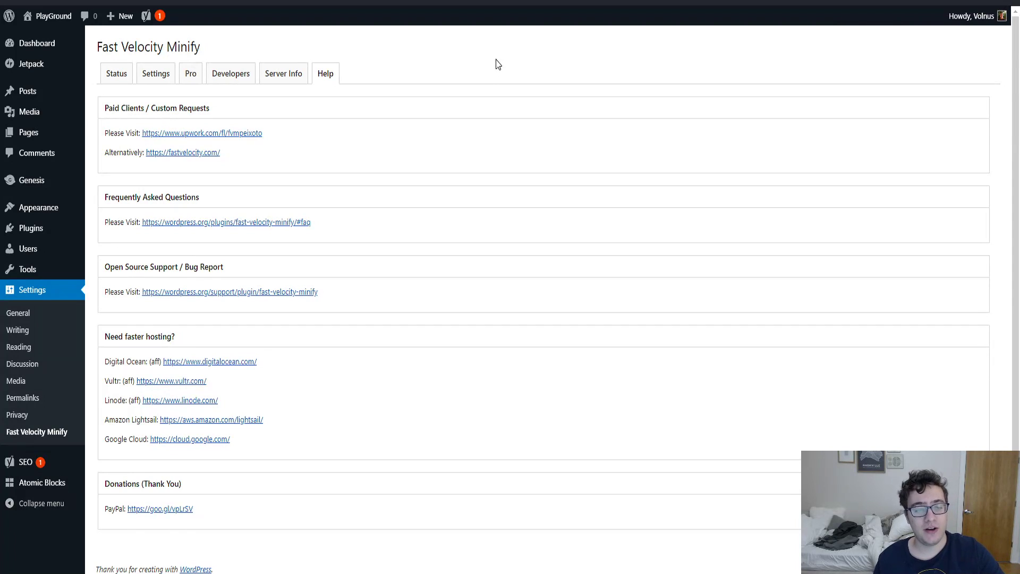
# Review Fast Velocity Minify's empty cache status, then go to its Basic Settings
pyautogui.click(117, 79)
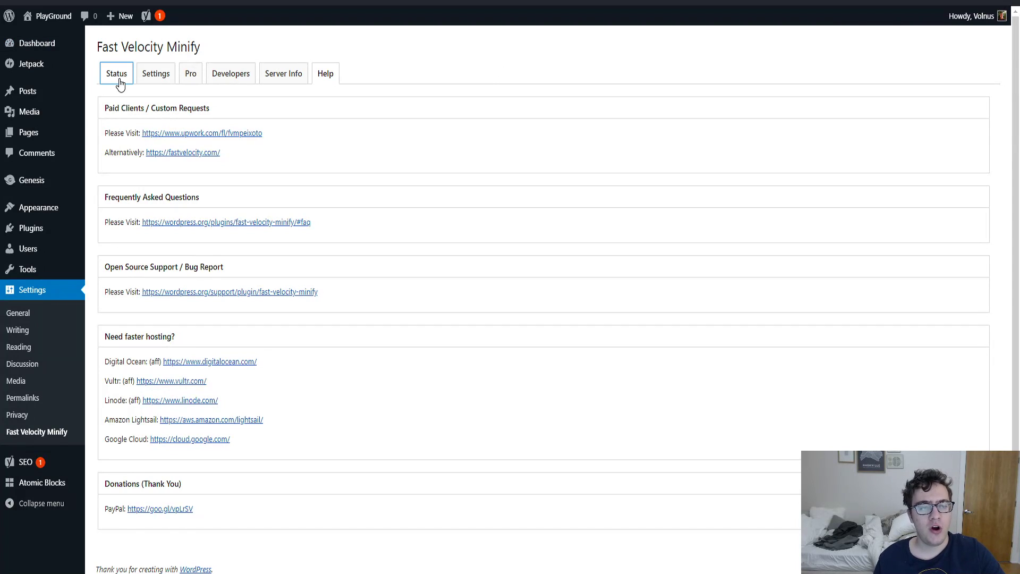
pyautogui.tripleClick(139, 46)
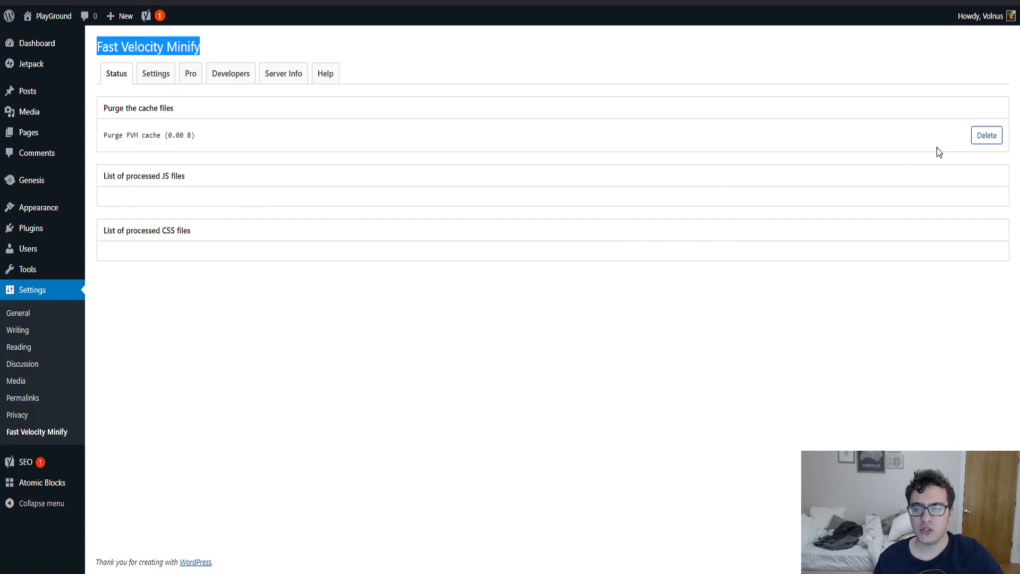
pyautogui.tripleClick(151, 136)
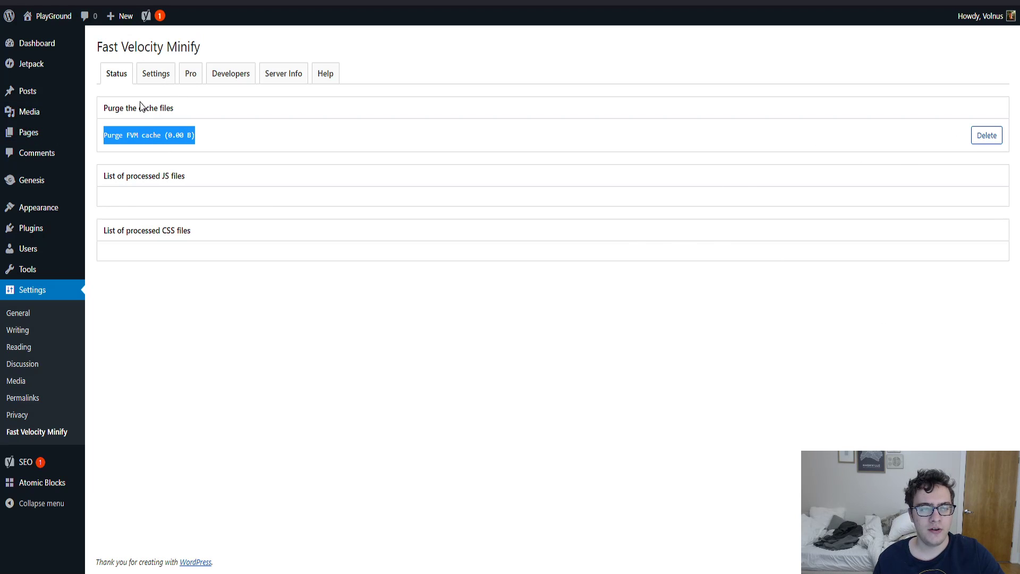
pyautogui.click(148, 83)
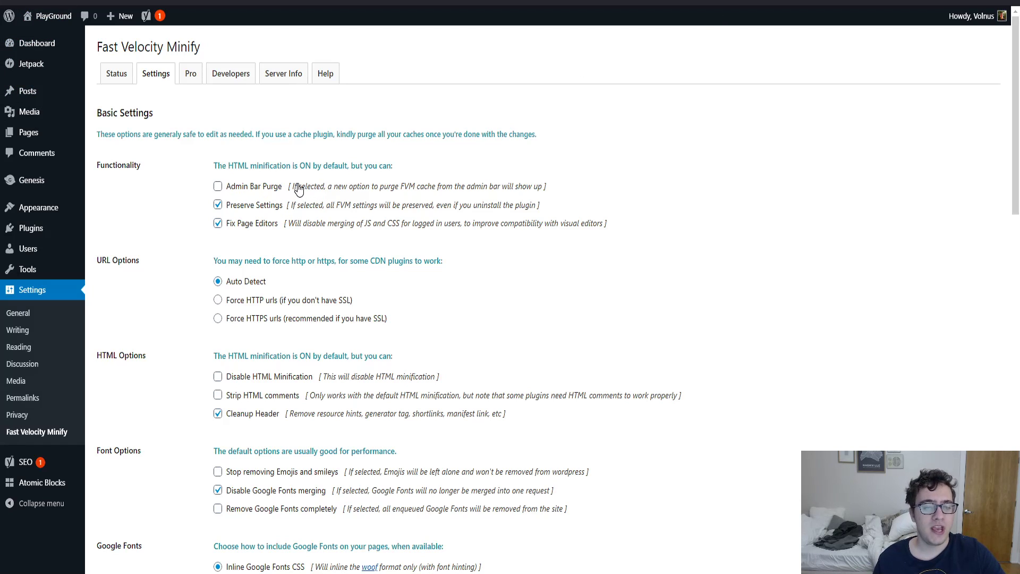
# Enable Admin Bar Purge and save the Fast Velocity Minify settings
pyautogui.click(259, 187)
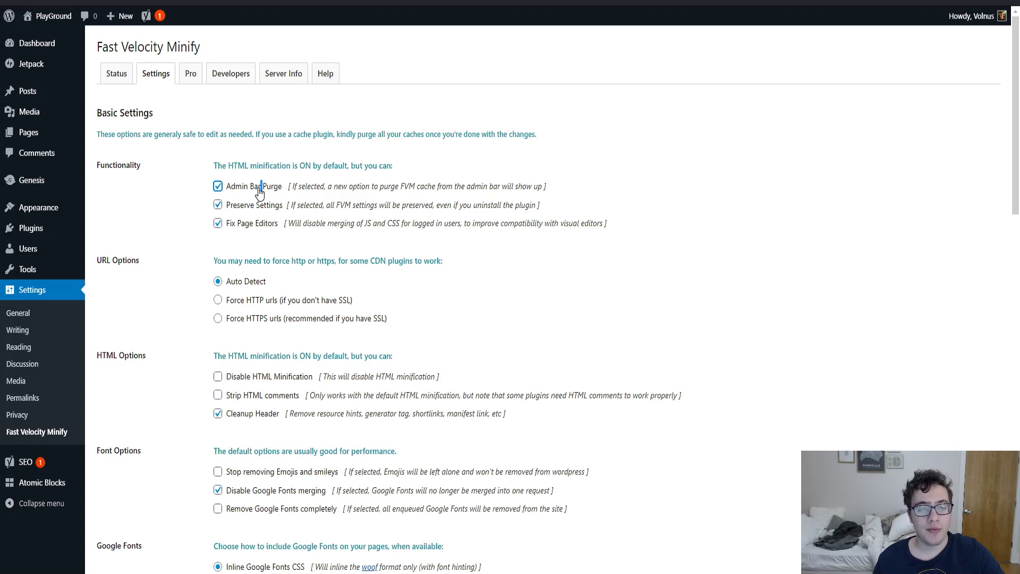
pyautogui.scroll(-5, 247, 305)
pyautogui.scroll(-15, 246, 306)
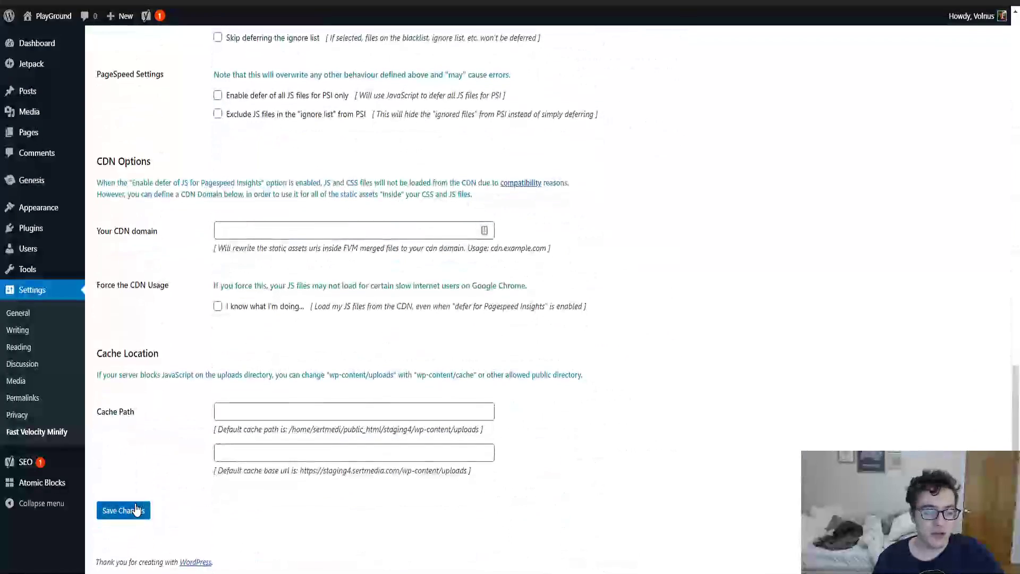
pyautogui.click(136, 510)
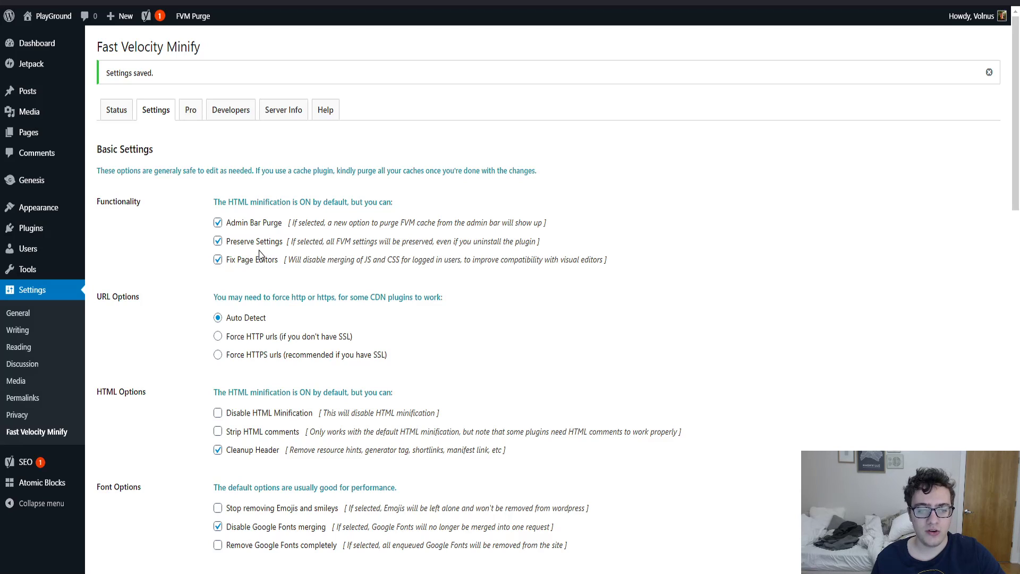
# Uncheck Fix Page Editors and Preserve Settings, then save, leaving only Admin Bar Purge on
pyautogui.click(250, 262)
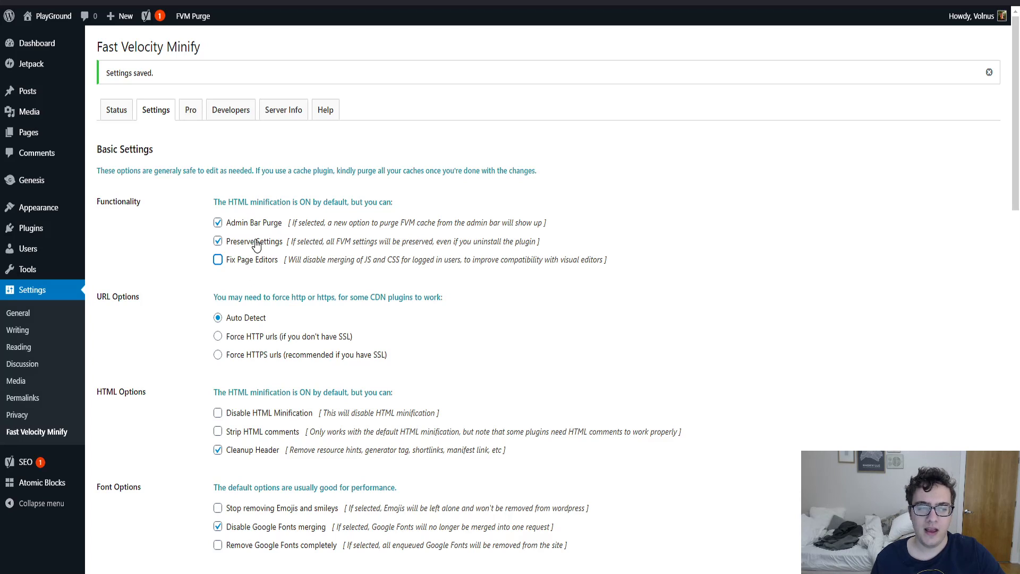
pyautogui.doubleClick(256, 245)
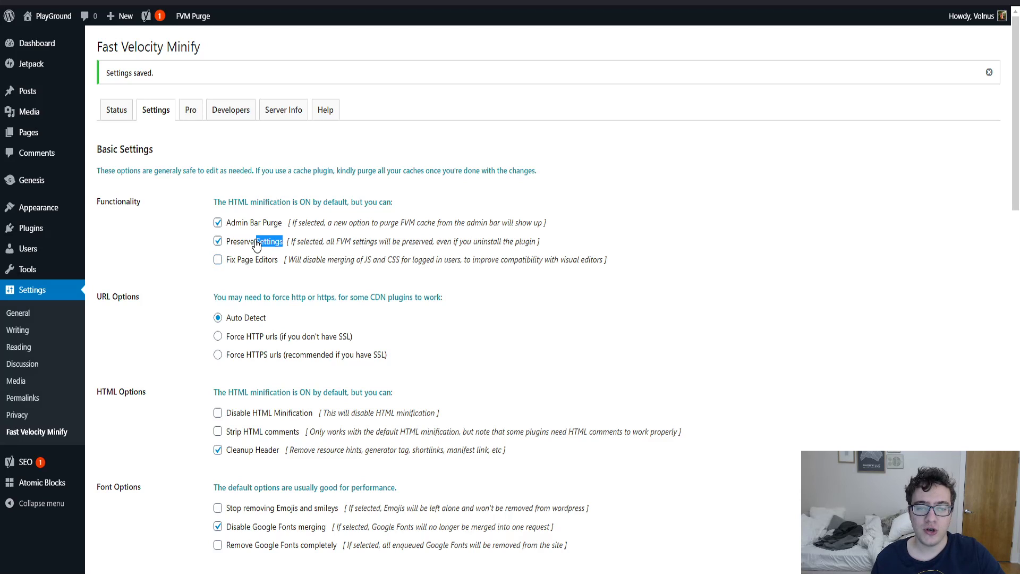
pyautogui.click(239, 244)
pyautogui.click(168, 257)
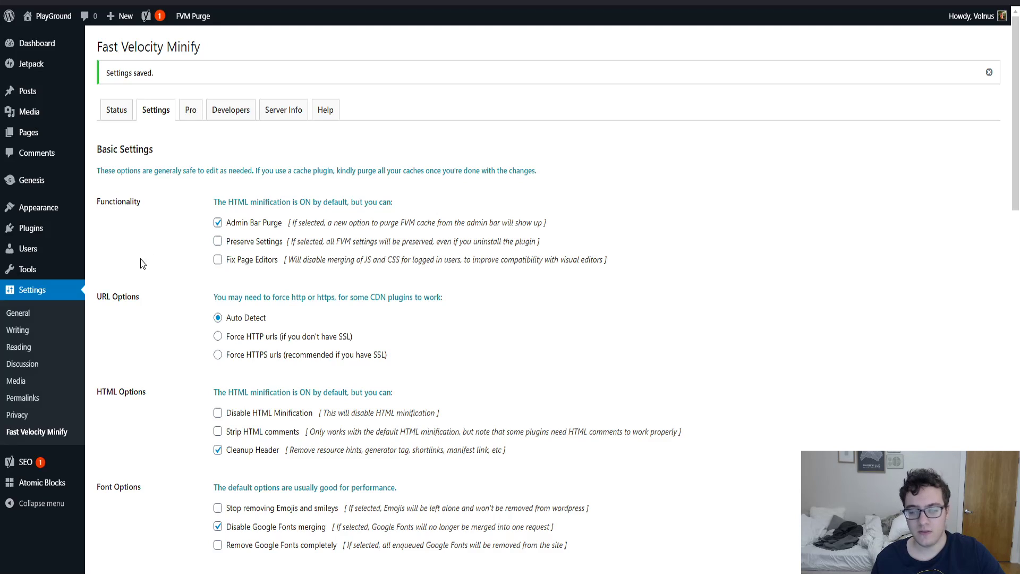
pyautogui.scroll(-7, 181, 352)
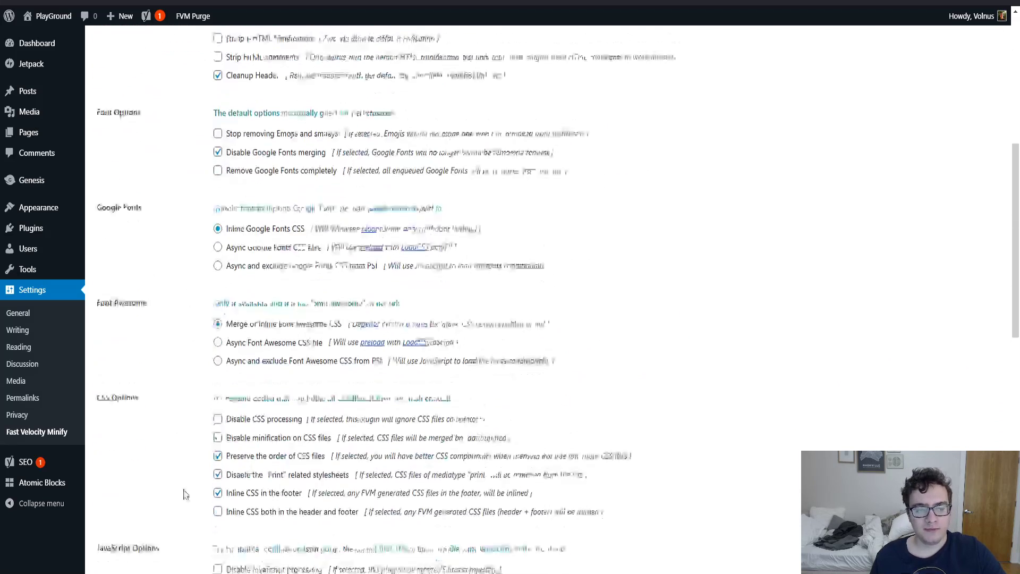
pyautogui.scroll(-10, 185, 494)
pyautogui.click(136, 511)
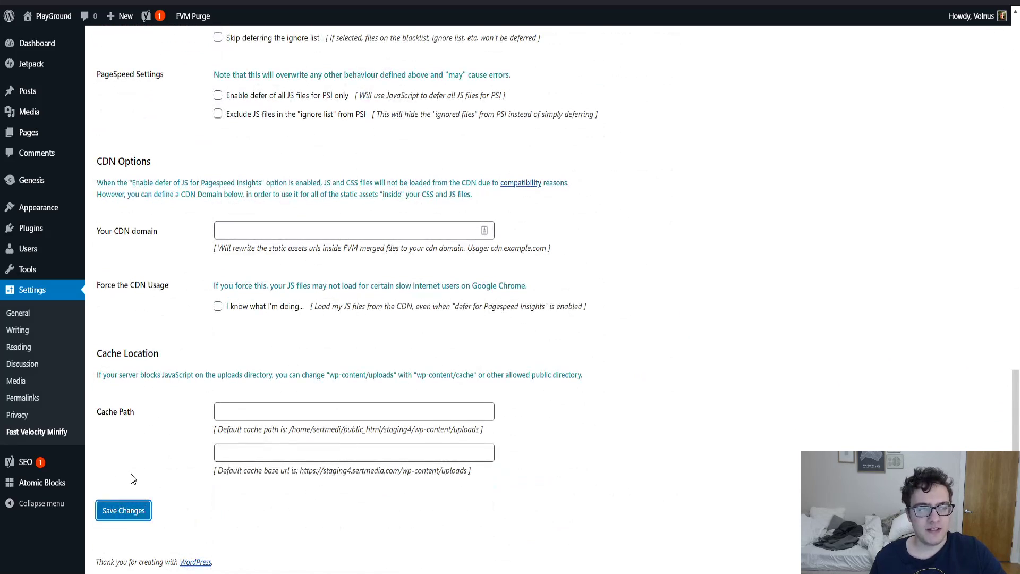
pyautogui.scroll(-1, 205, 260)
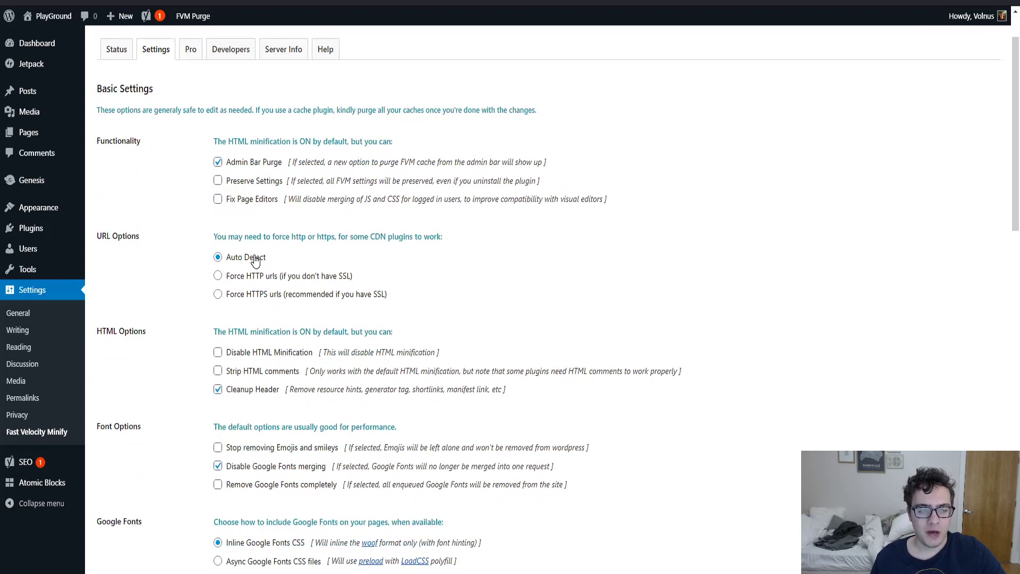
pyautogui.tripleClick(362, 231)
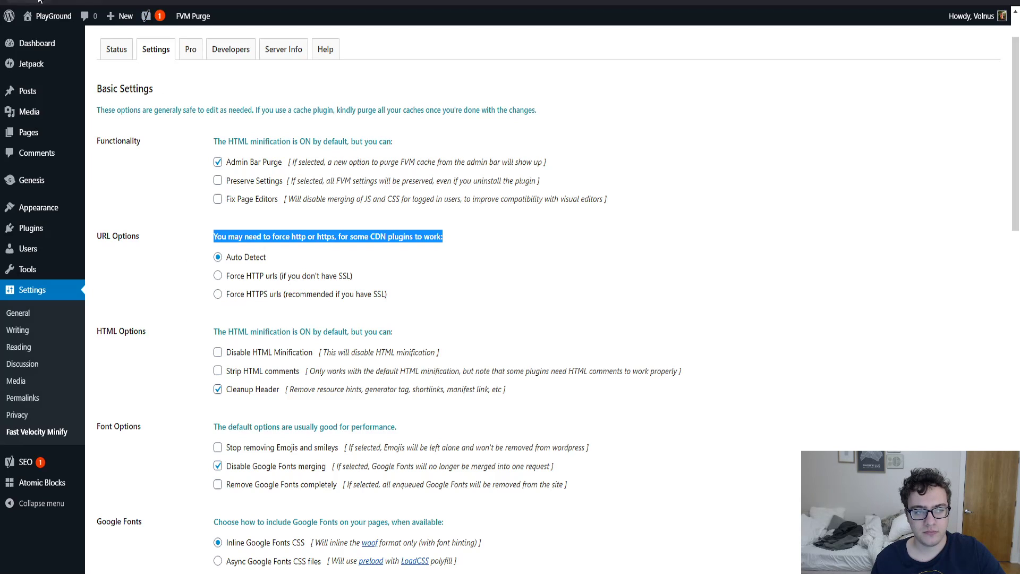
pyautogui.moveTo(54, 24)
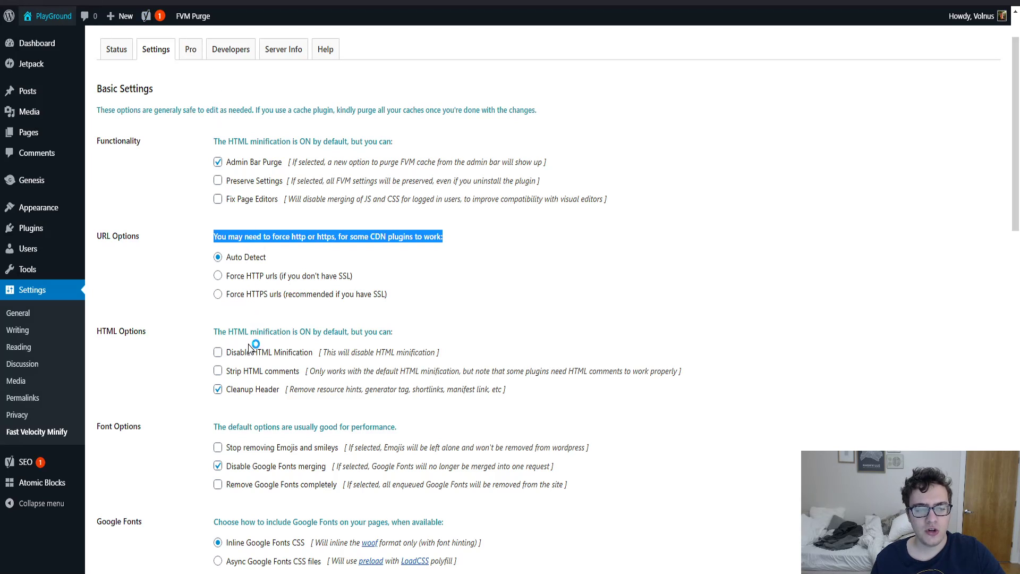
pyautogui.scroll(-5, 173, 233)
pyautogui.scroll(3, 178, 166)
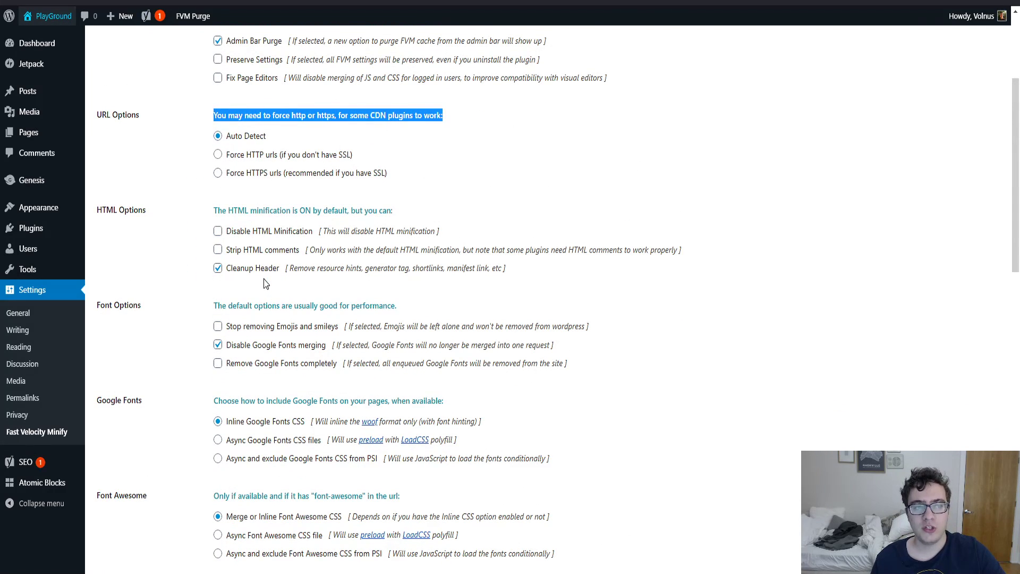
pyautogui.hotkey('ctrl', 'Tab')
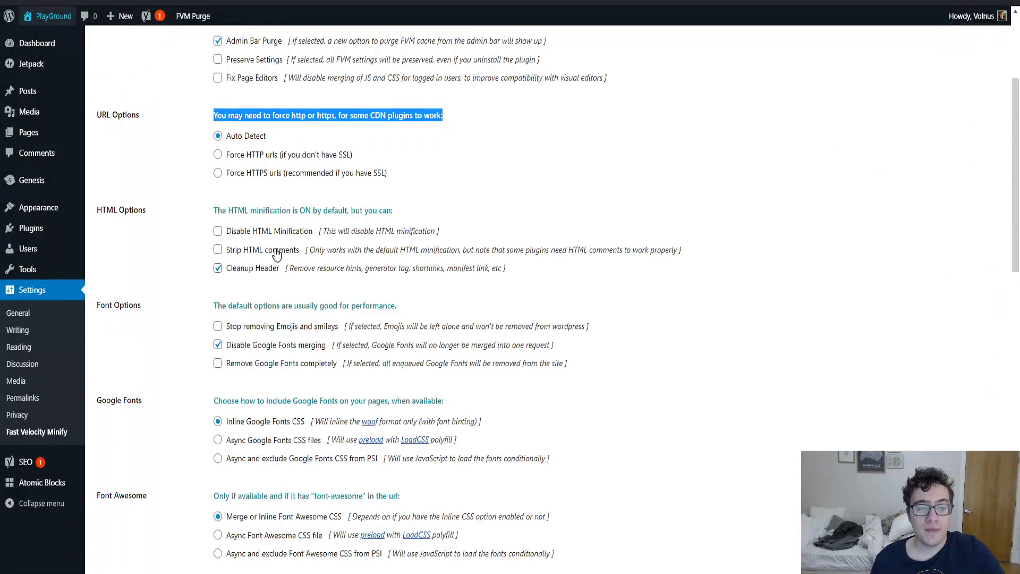
# Enable Strip HTML comments in the Fast Velocity Minify settings
pyautogui.click(276, 255)
pyautogui.scroll(-20, 215, 249)
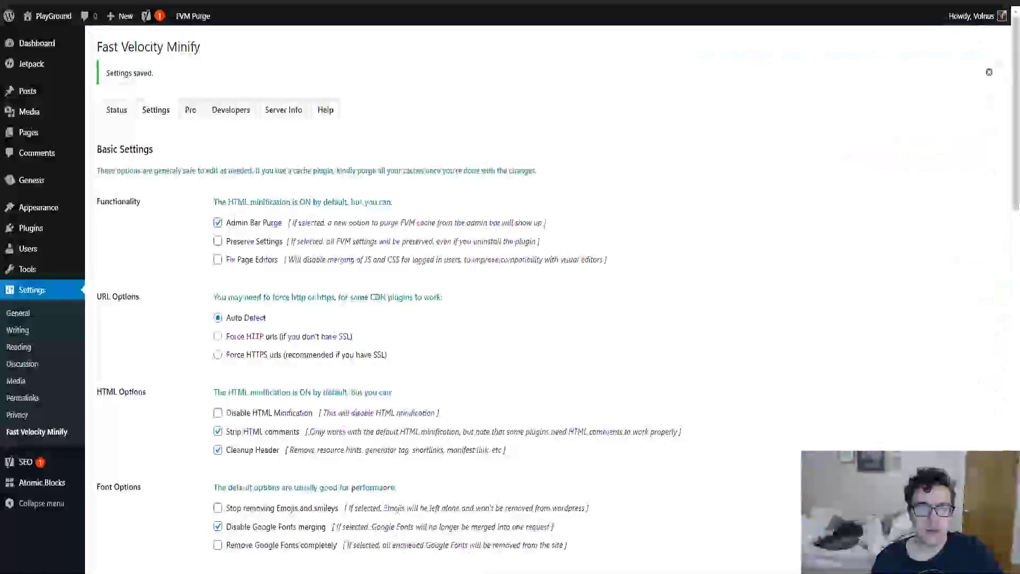
pyautogui.hotkey('ctrl', 'Tab')
pyautogui.hotkey('ctrl', 'Tab')
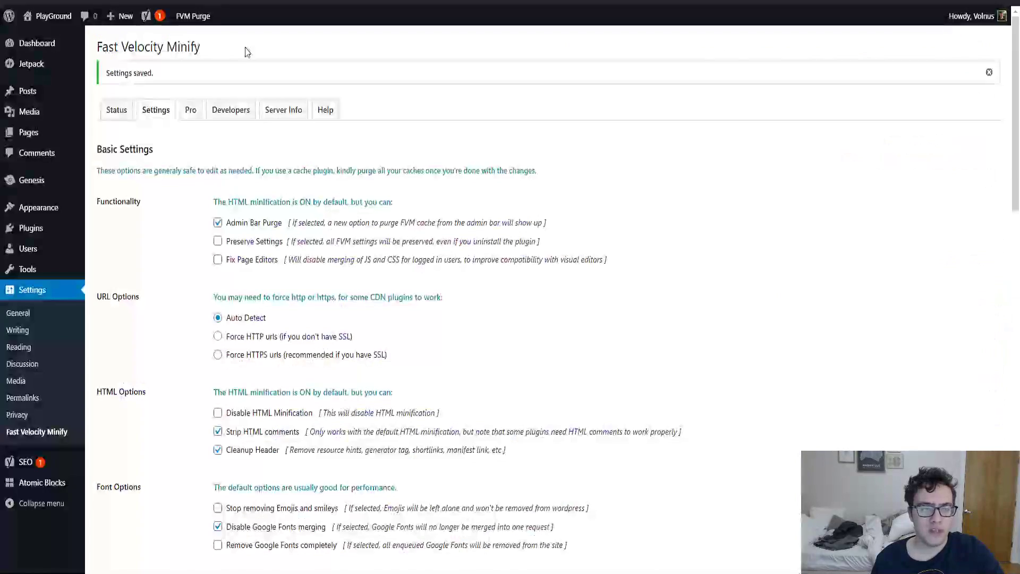
pyautogui.scroll(-3, 171, 376)
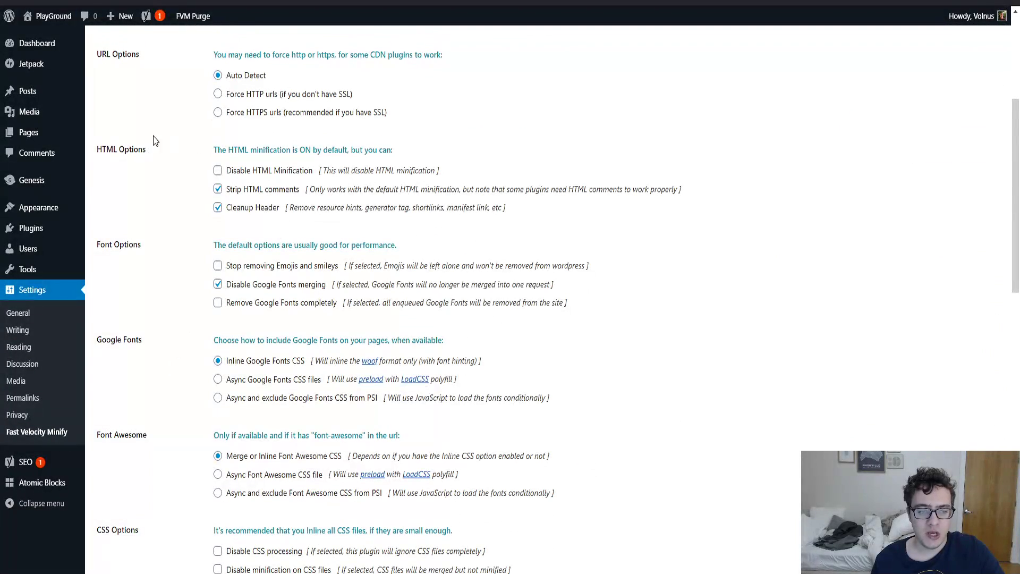
# Check the homepage's network requests in DevTools, then uncheck Disable Google Fonts merging
pyautogui.hotkey('ctrl', 'Tab')
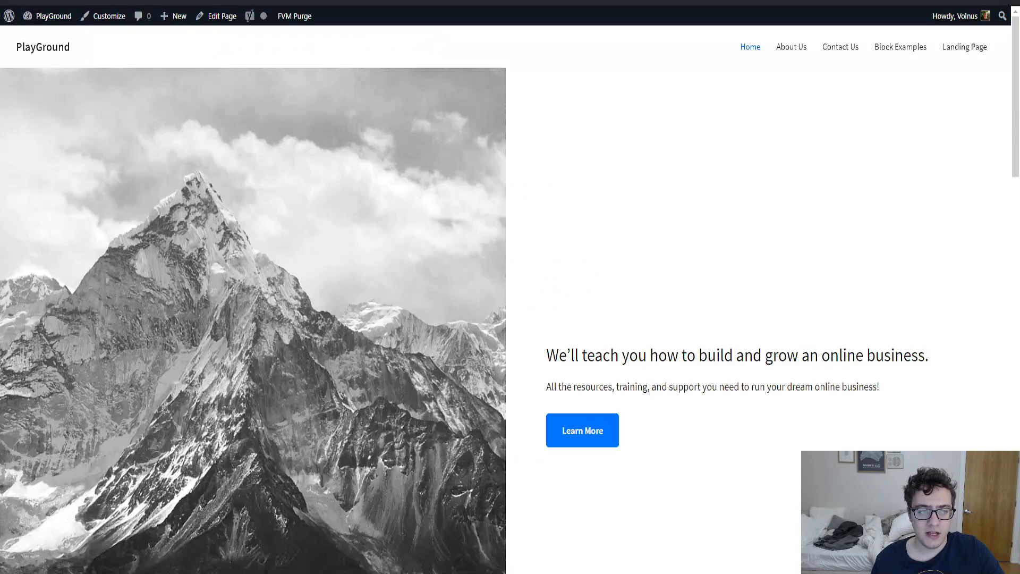
pyautogui.hotkey('ctrl', 'shift', 'i')
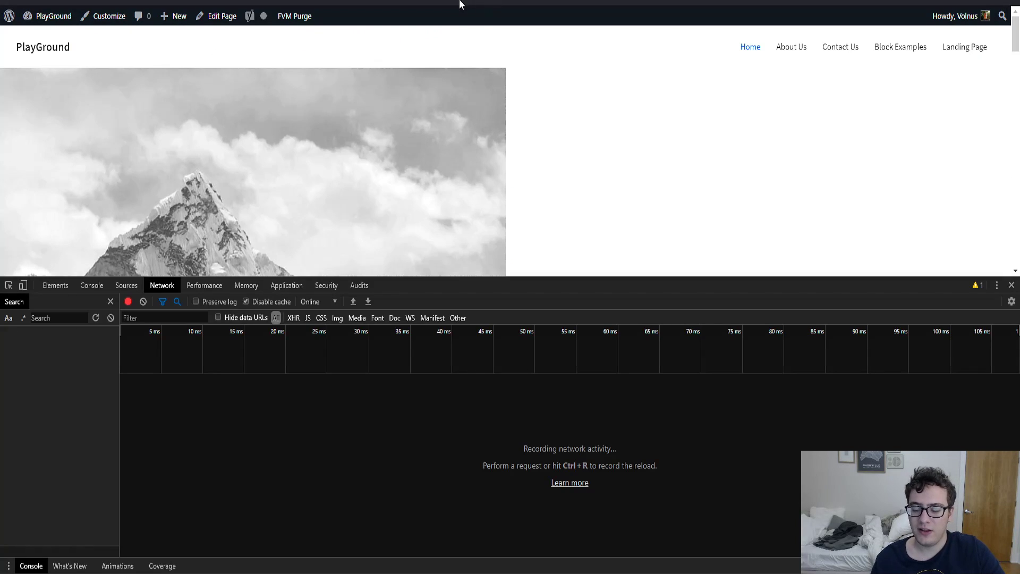
pyautogui.hotkey('ctrl', 'Tab')
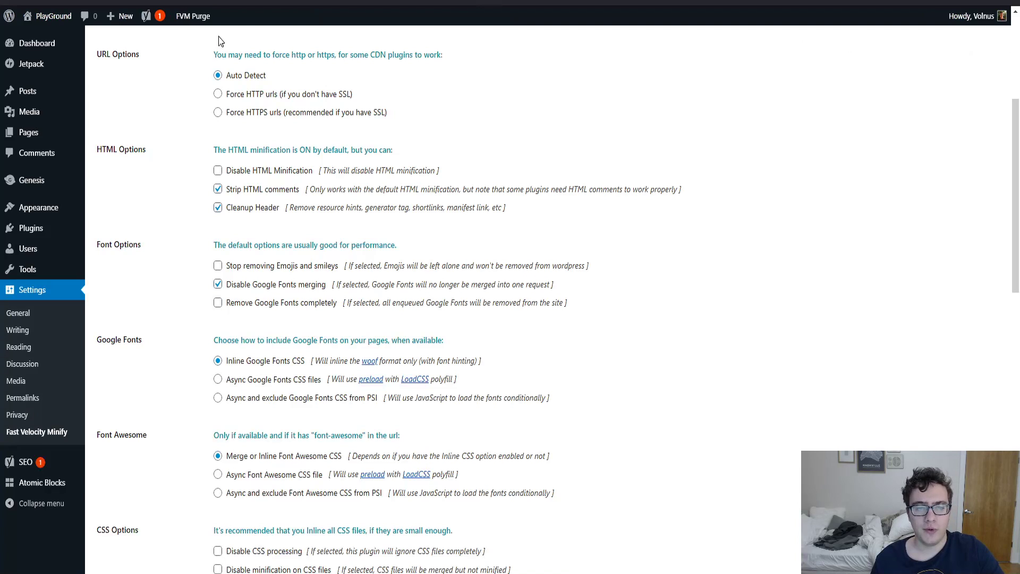
pyautogui.scroll(-1, 189, 297)
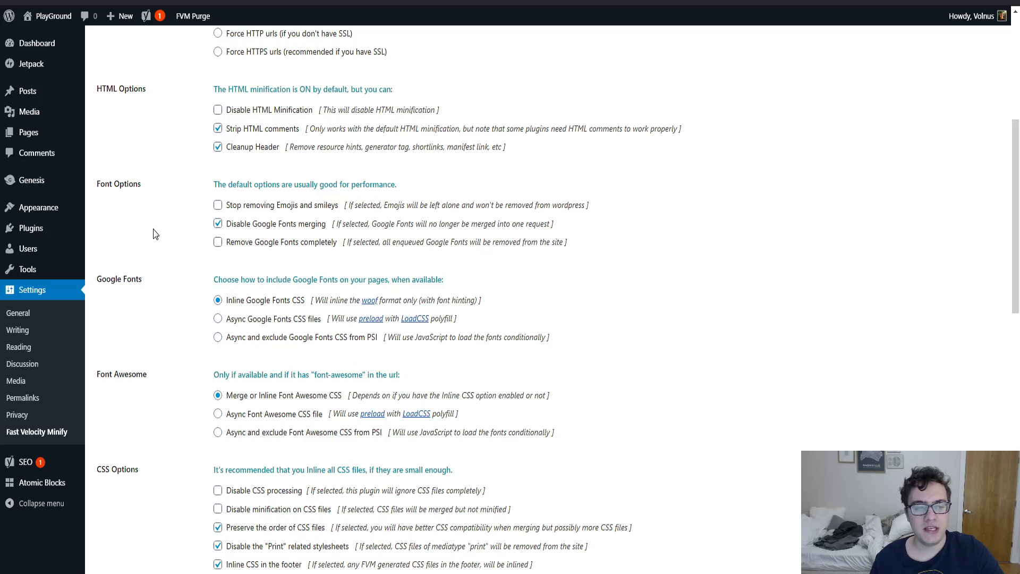
pyautogui.click(267, 232)
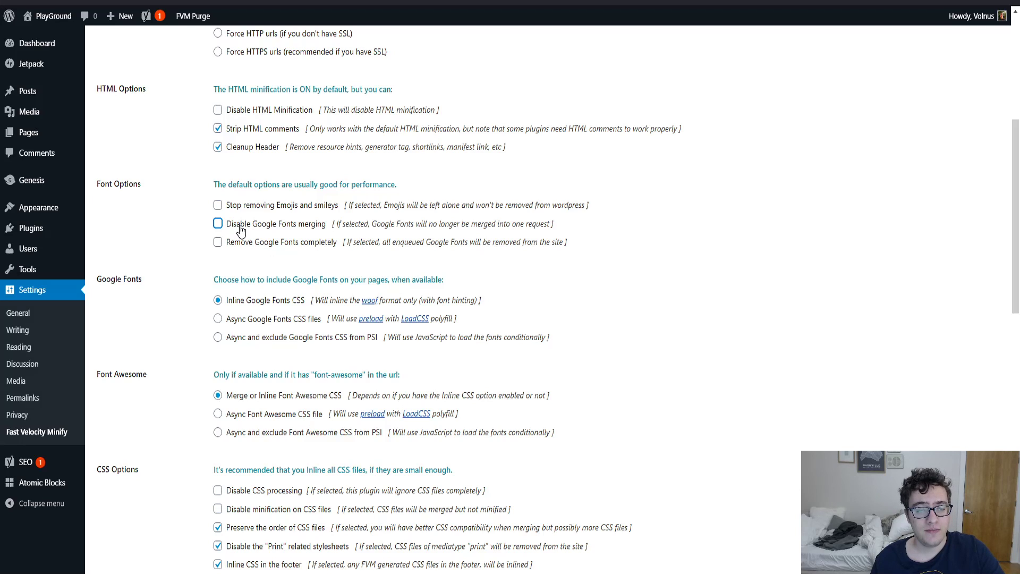
# Tick Stop removing Emojis and smileys in the font options, leaving it unsaved
pyautogui.click(201, 232)
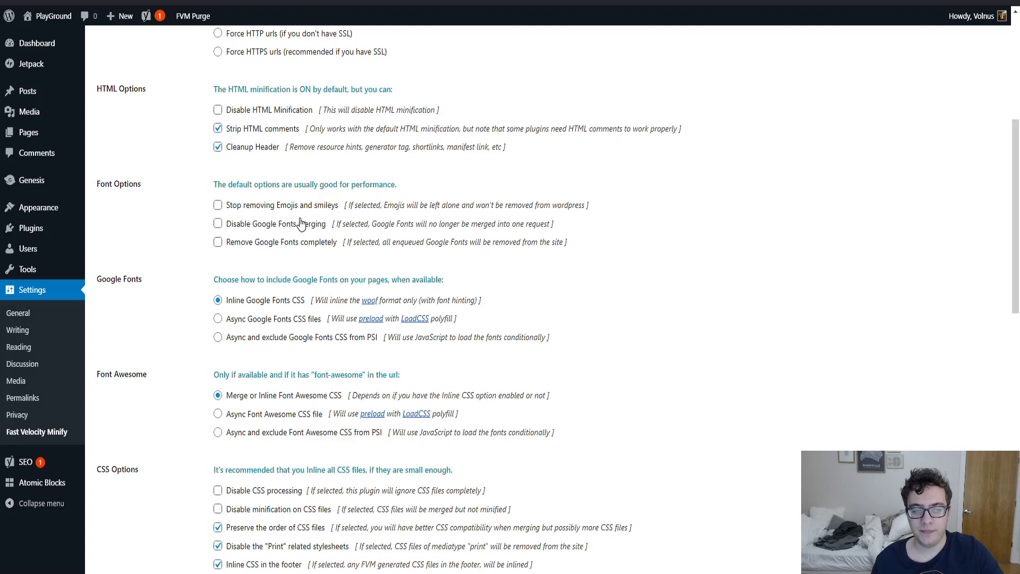
pyautogui.doubleClick(290, 206)
pyautogui.click(290, 205)
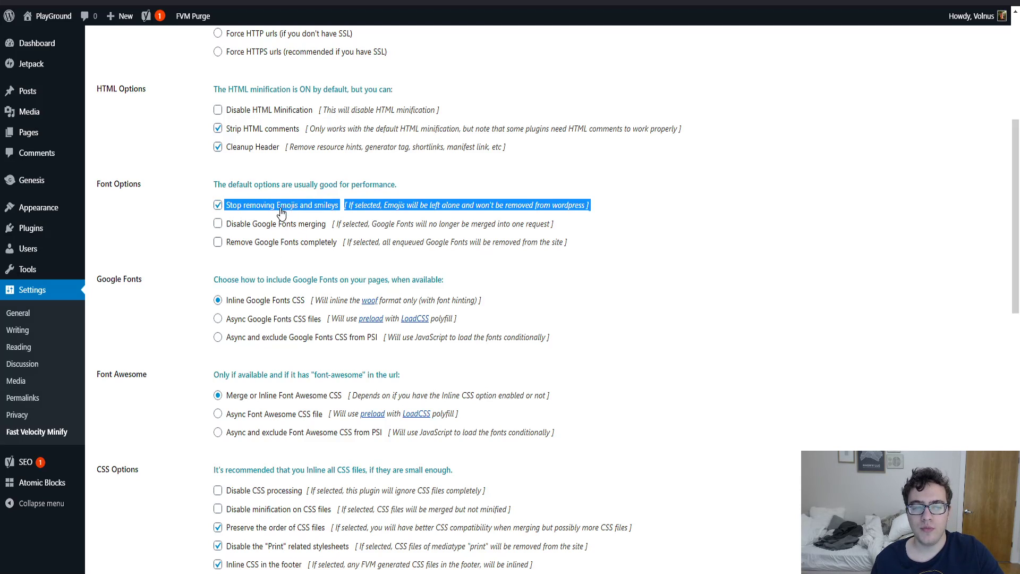
pyautogui.click(165, 212)
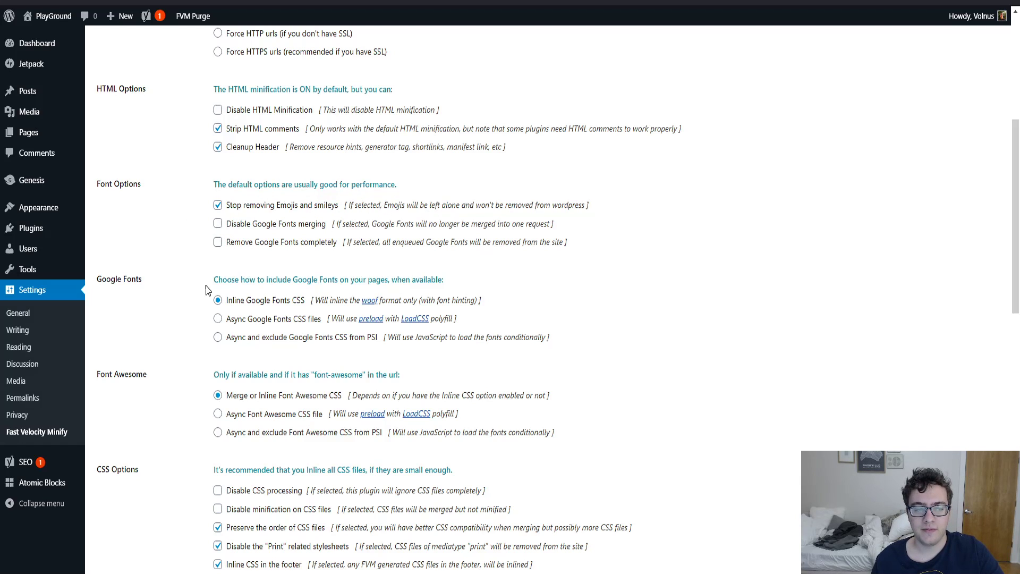
# Set Google Fonts to the Async Google Fonts CSS files option
pyautogui.scroll(-3, 207, 290)
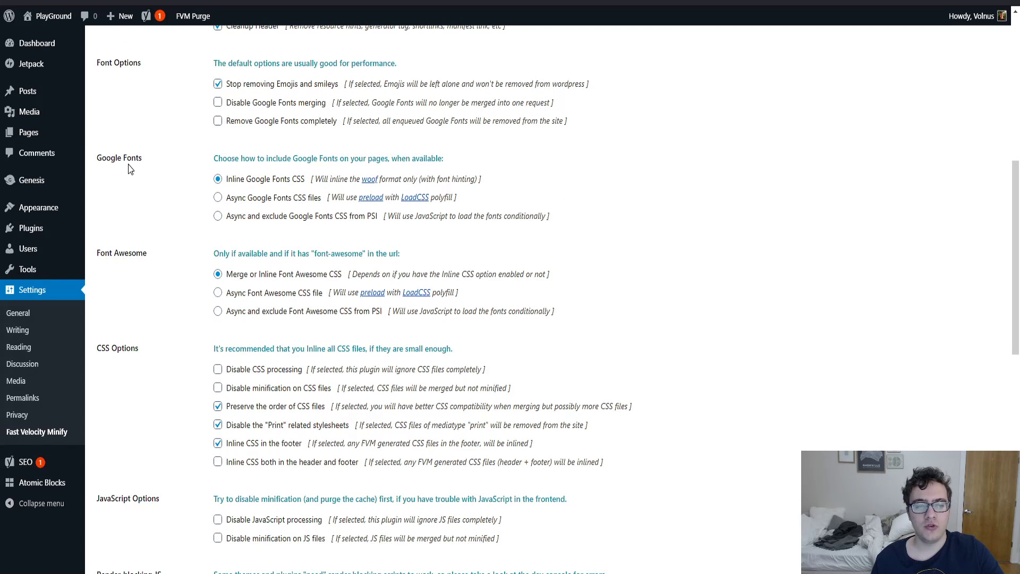
pyautogui.scroll(-1, 201, 144)
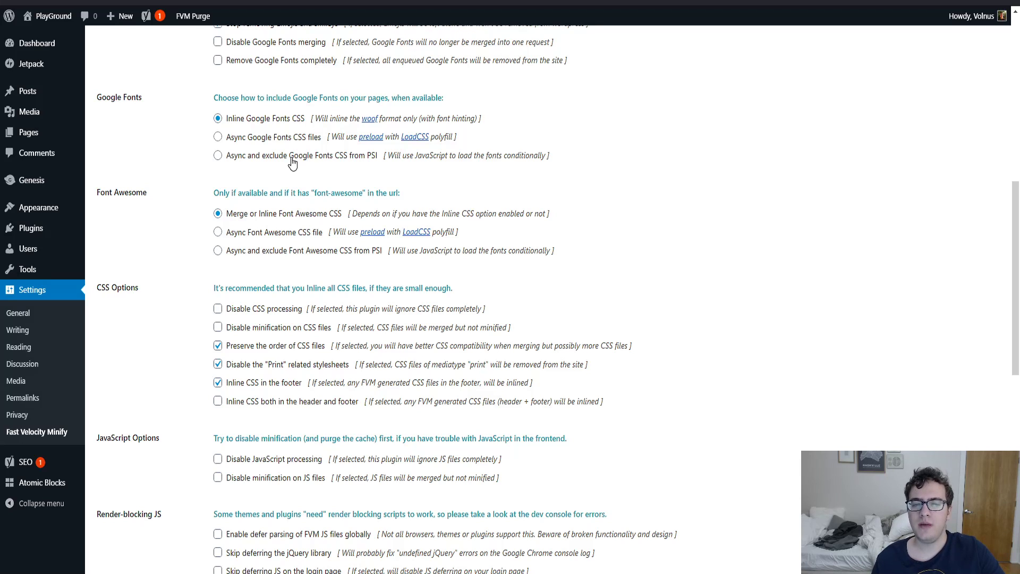
pyautogui.click(279, 140)
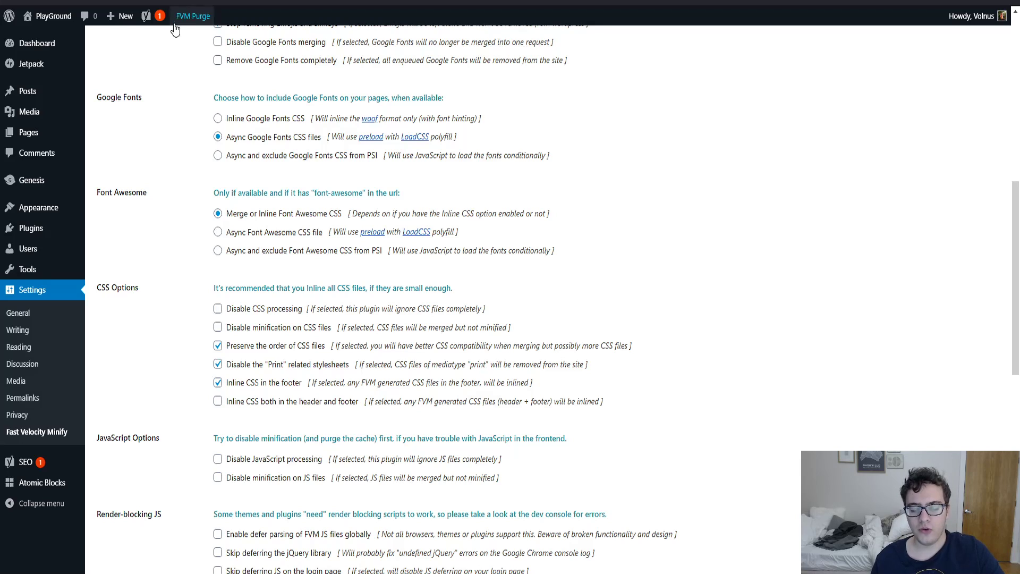
pyautogui.moveTo(163, 13)
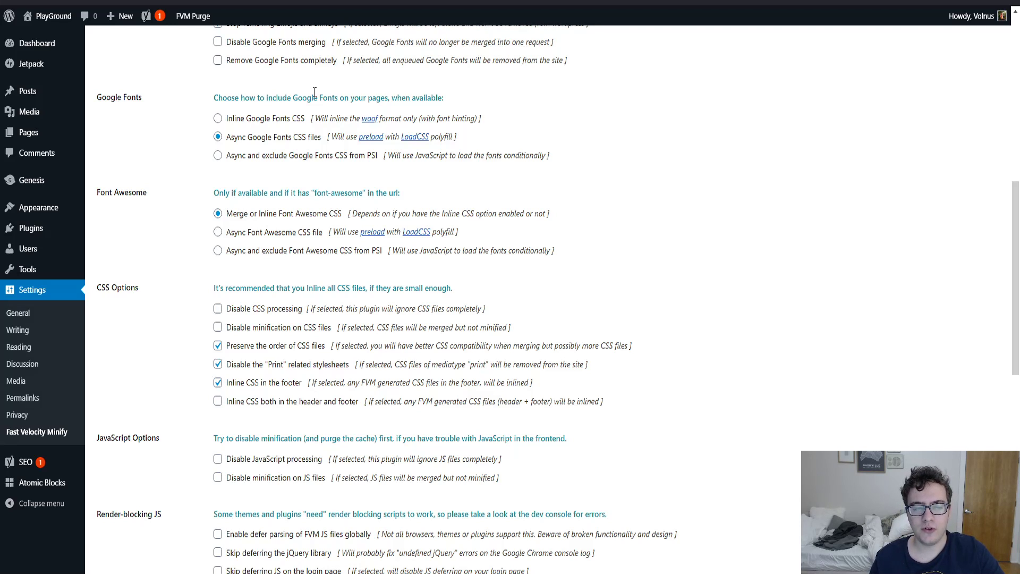
pyautogui.scroll(-1, 189, 163)
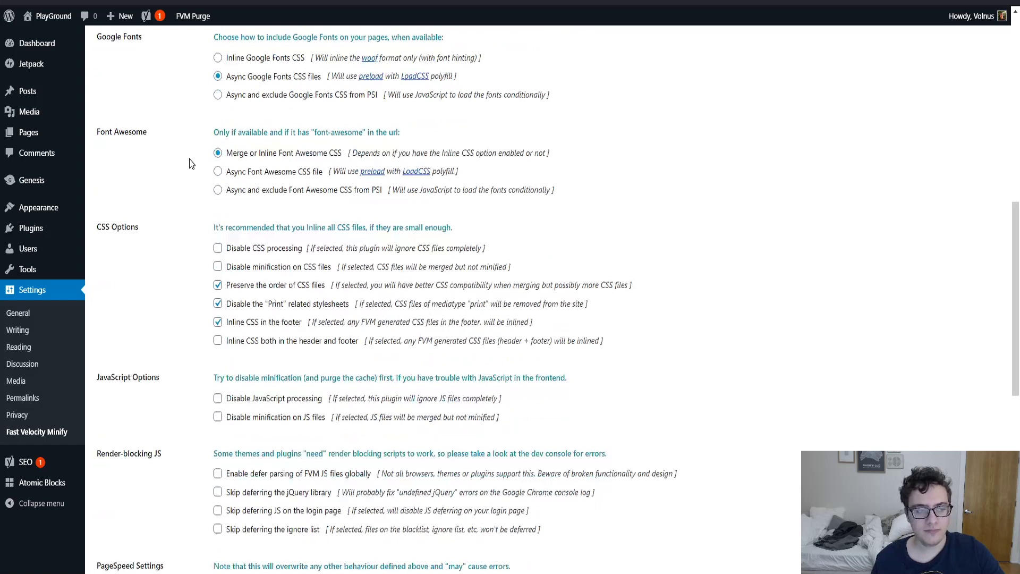
pyautogui.scroll(-1, 190, 159)
pyautogui.scroll(1, 188, 153)
pyautogui.scroll(-1, 196, 148)
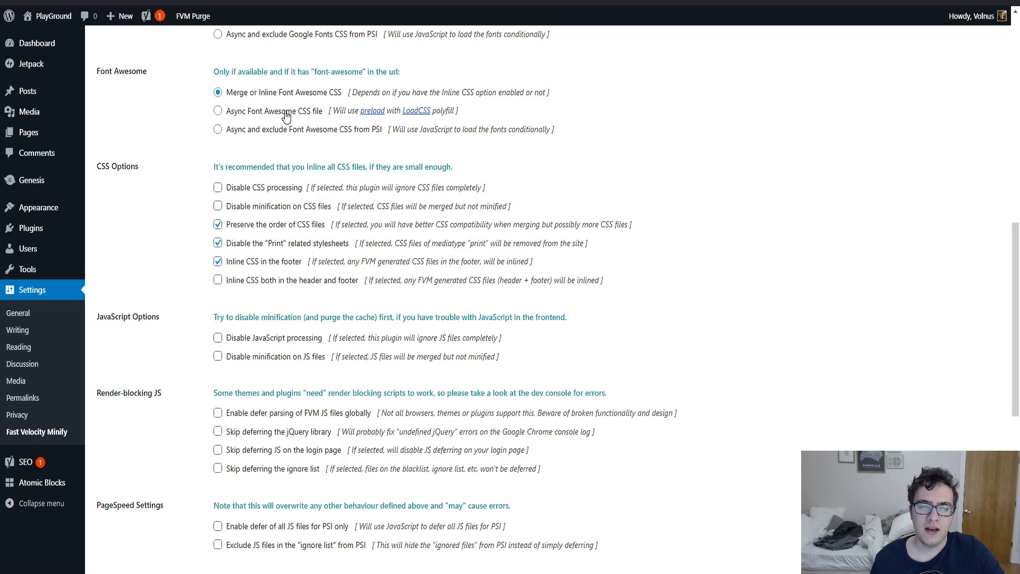
pyautogui.scroll(1, 286, 116)
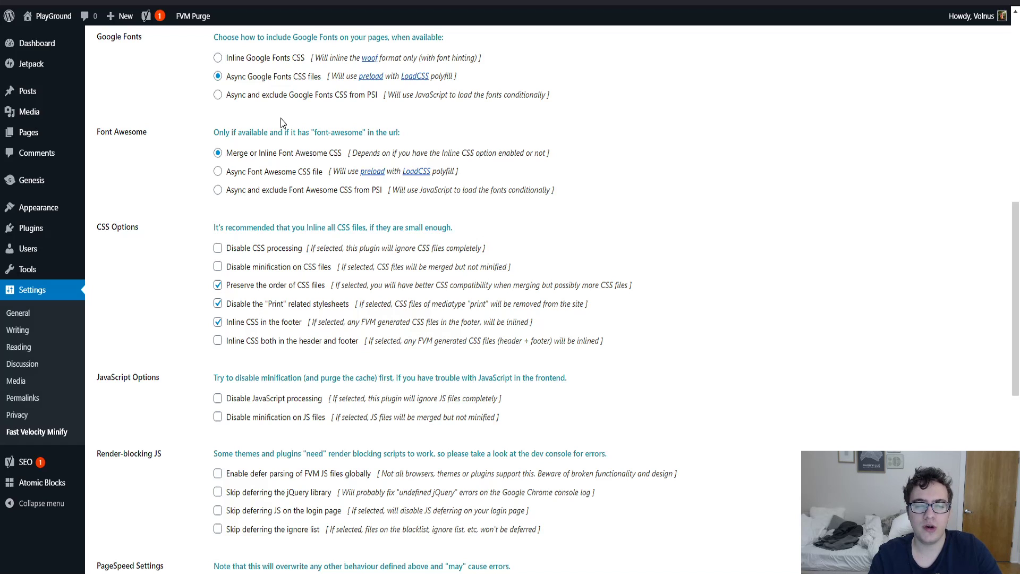
pyautogui.scroll(-2, 282, 122)
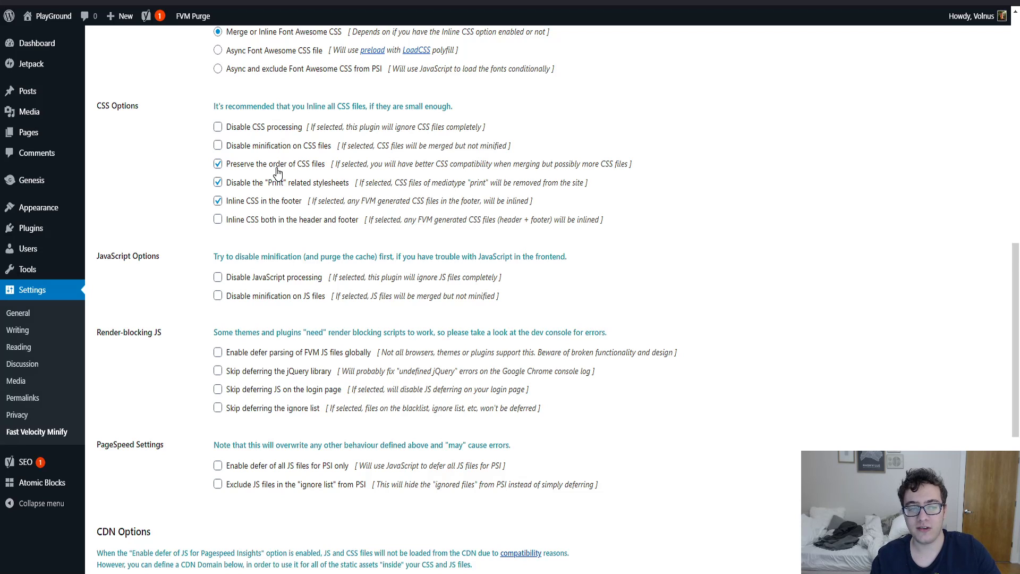
pyautogui.scroll(-1, 277, 173)
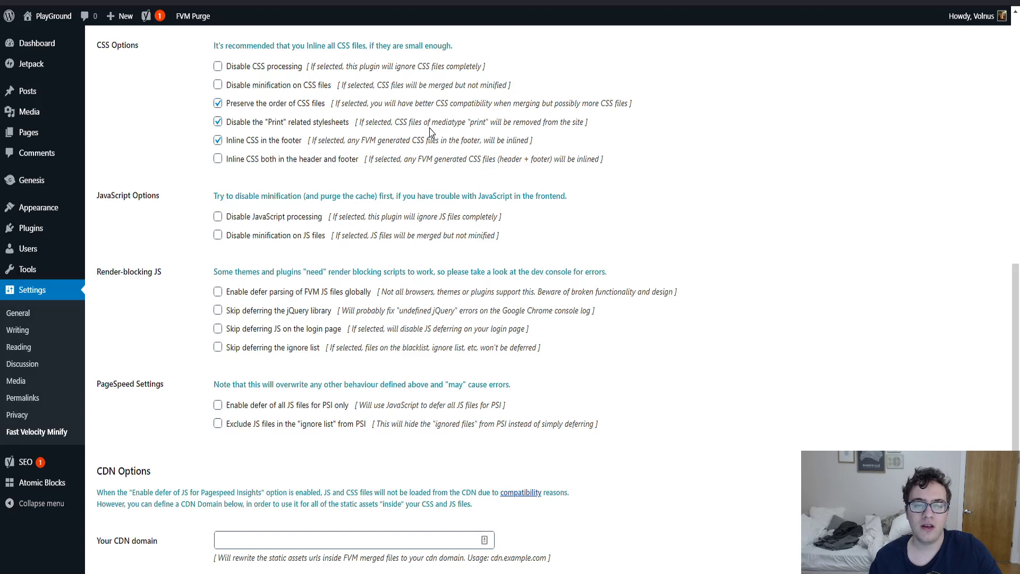
# Uncheck Disable the Print related stylesheets and Inline CSS in the footer
pyautogui.click(408, 126)
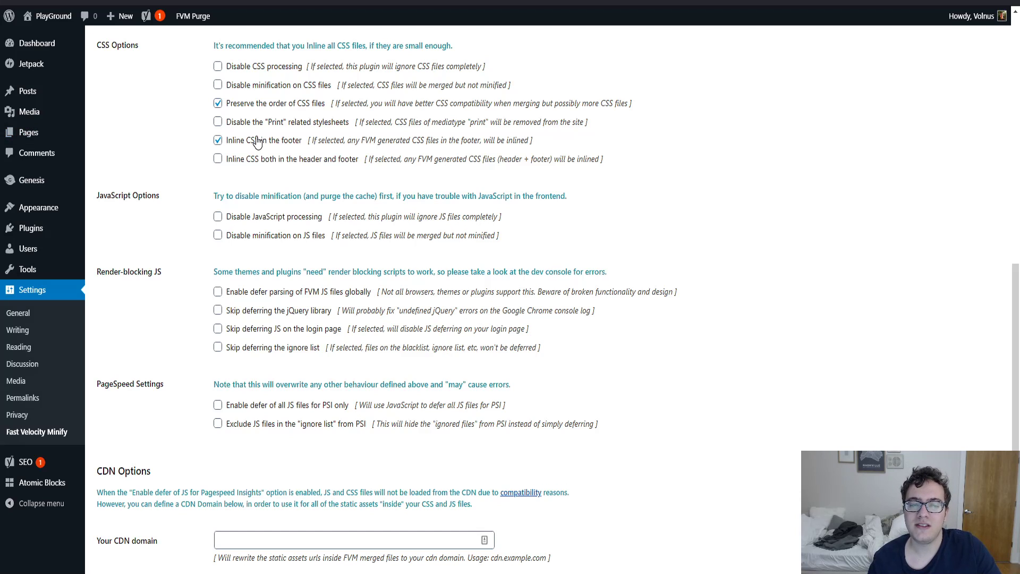
pyautogui.click(218, 140)
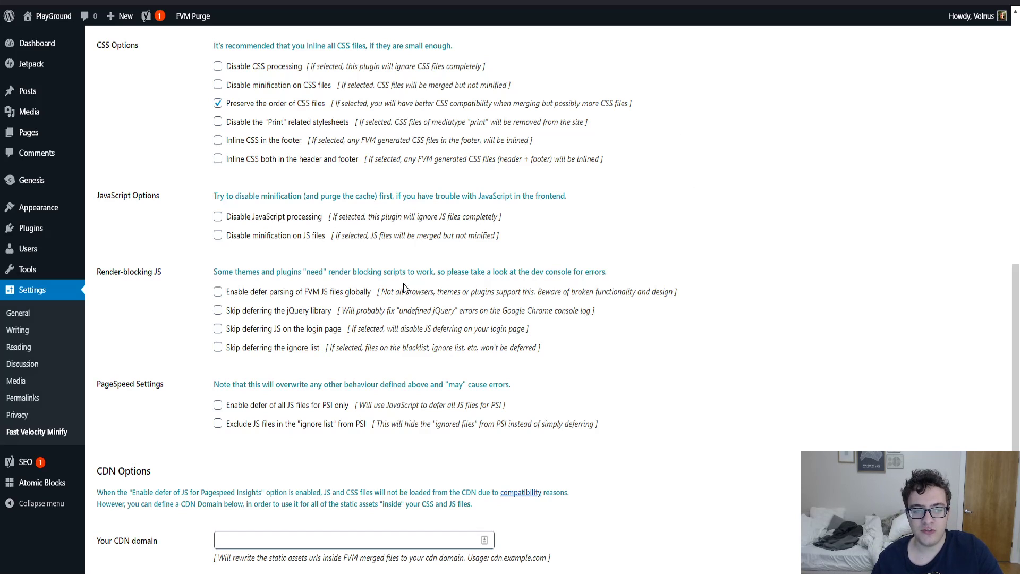
# Check Enable defer parsing of FVM JS files globally and Skip deferring the jQuery library
pyautogui.click(344, 299)
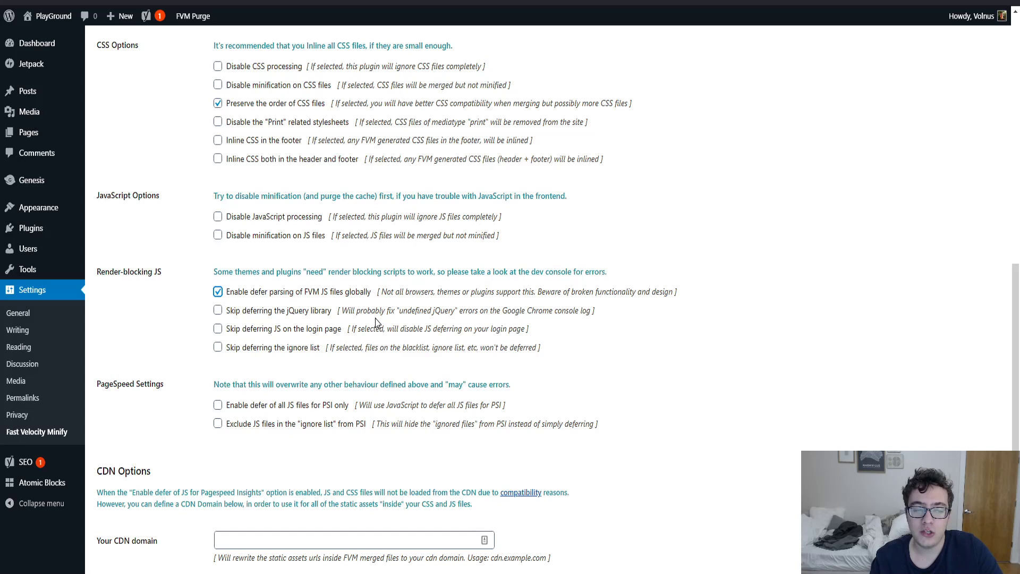
pyautogui.click(321, 311)
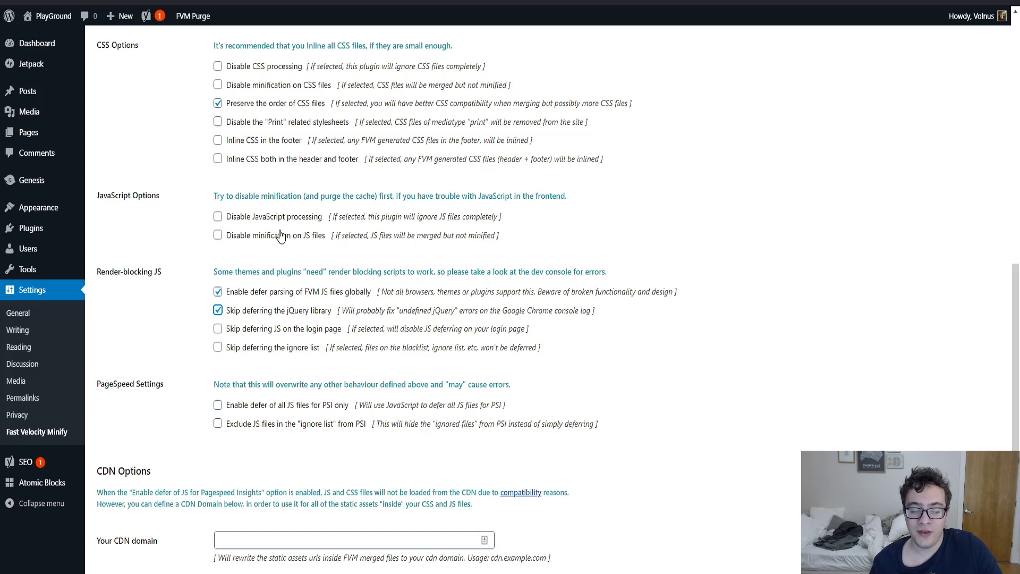
pyautogui.scroll(-2, 280, 236)
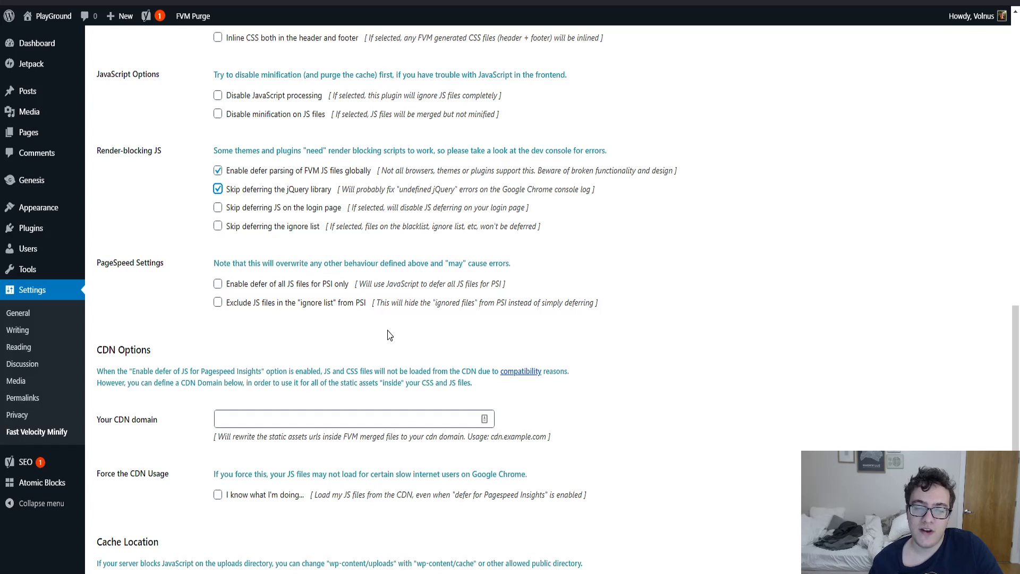
pyautogui.scroll(-3, 377, 327)
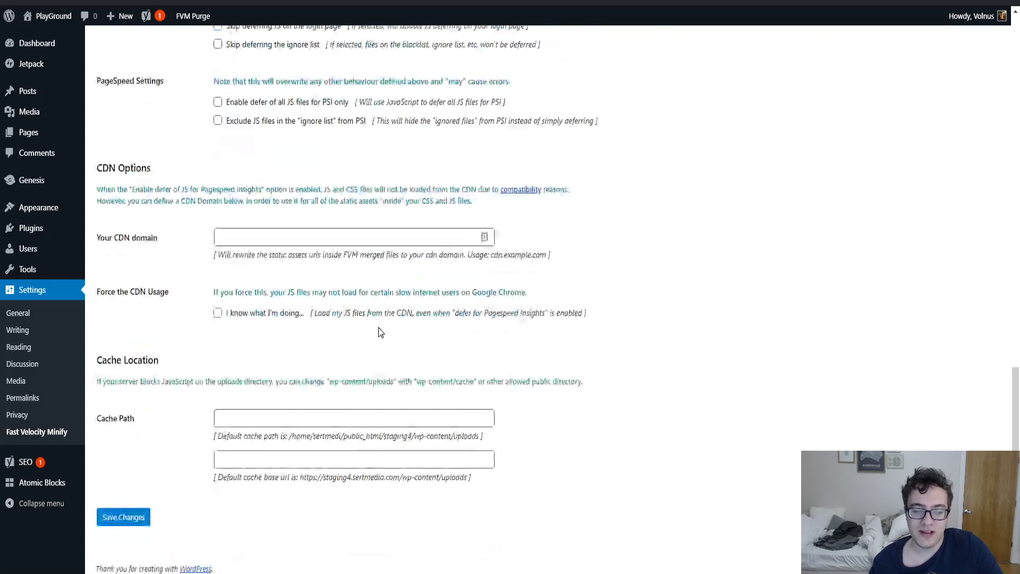
pyautogui.scroll(2, 346, 234)
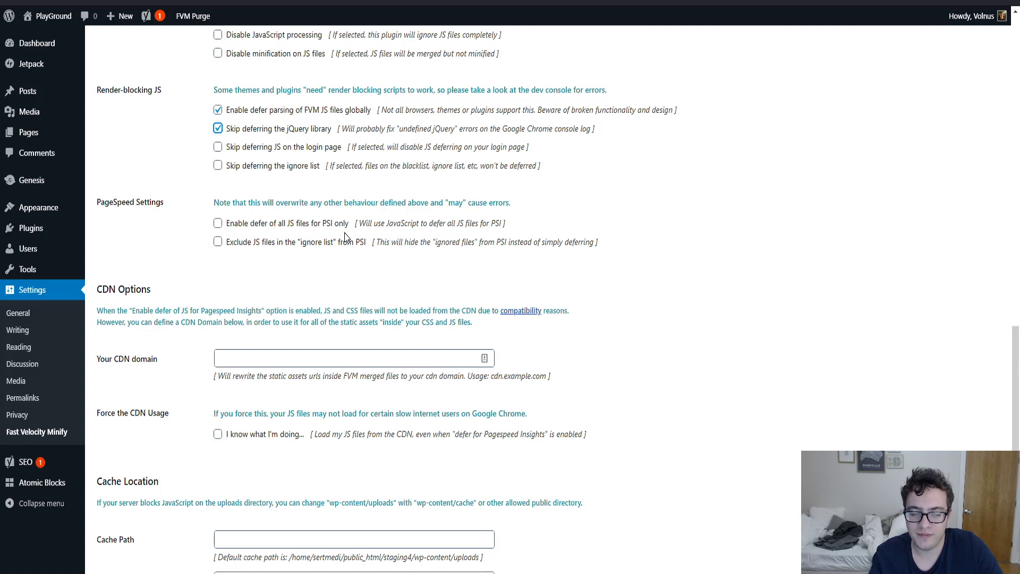
# Save the revised CSS, JavaScript and font options until 'Settings saved.' appears
pyautogui.scroll(-2, 344, 236)
pyautogui.click(280, 238)
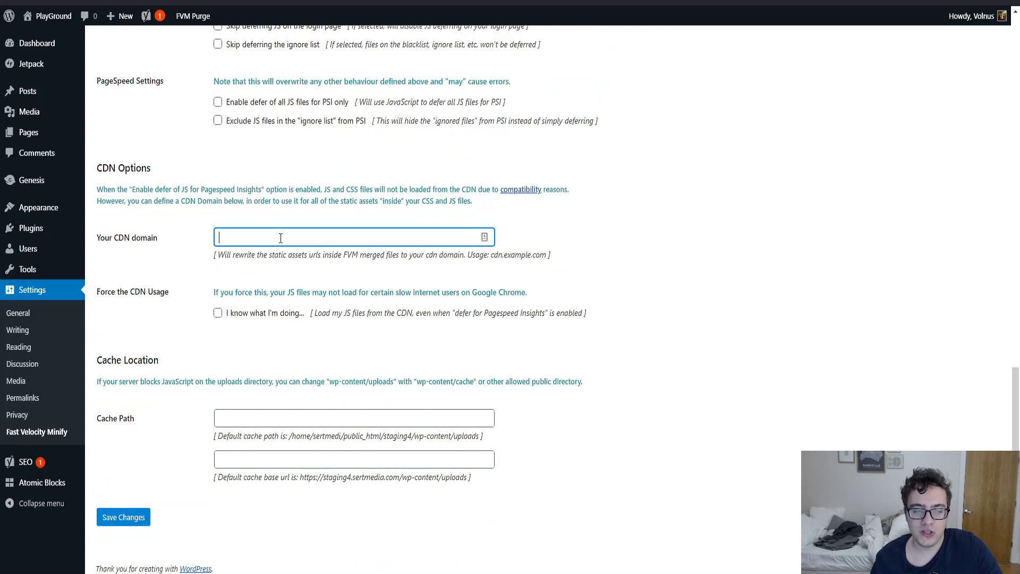
pyautogui.click(384, 227)
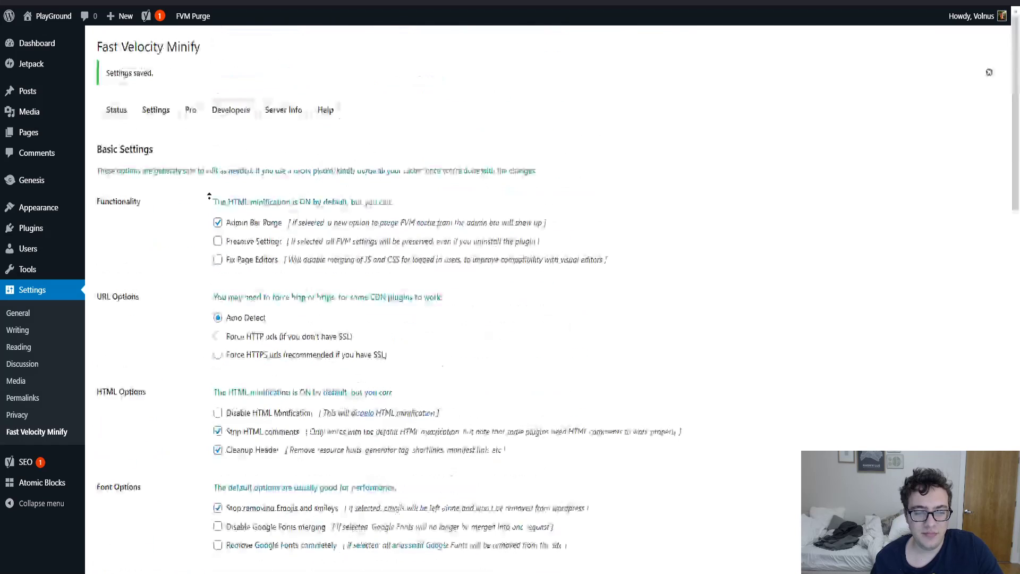
# Browse the Pro tab's Ignore List, exclusion fields, Default Ignore List and Default Blacklist
pyautogui.click(190, 113)
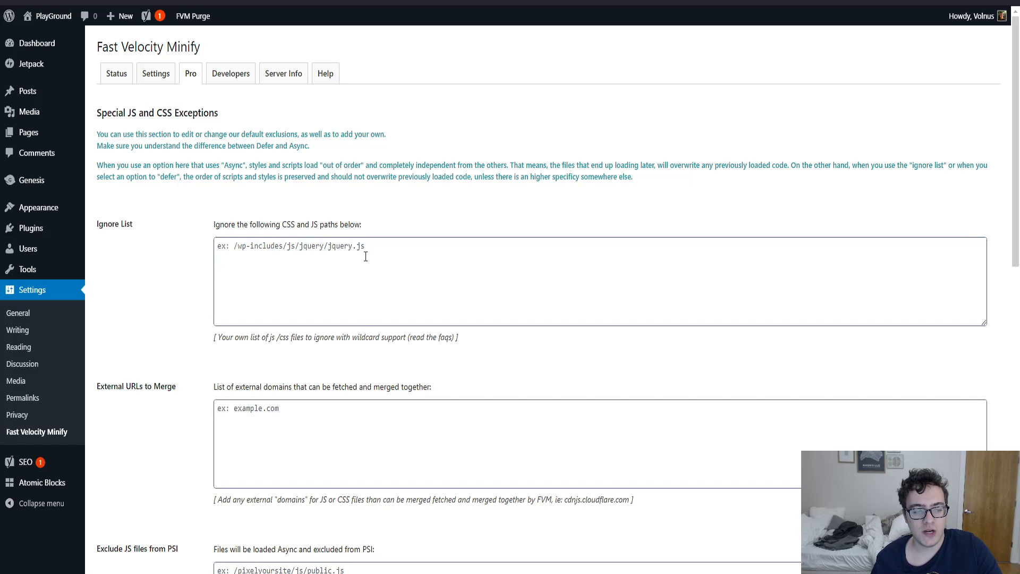
pyautogui.scroll(-3, 367, 250)
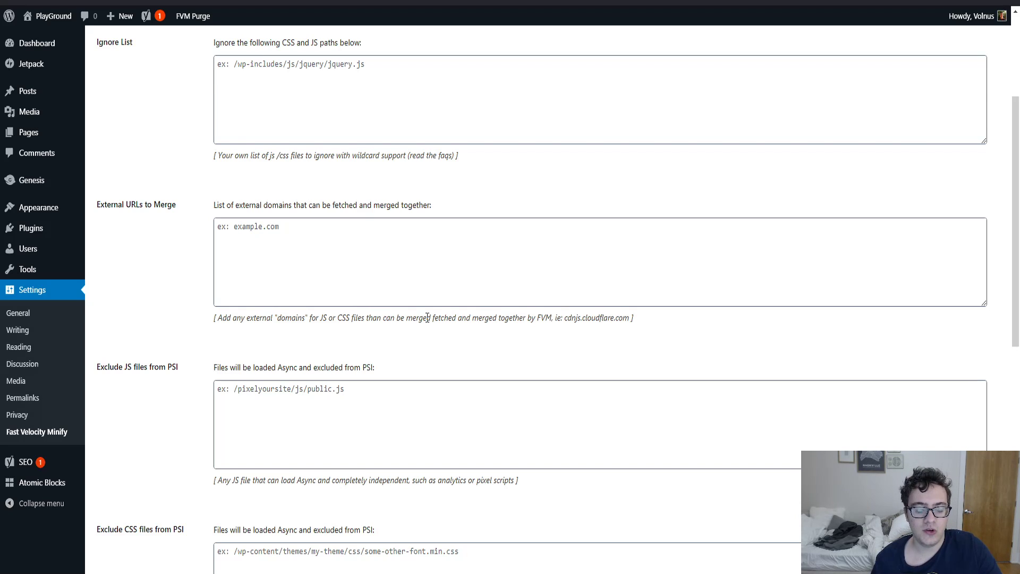
pyautogui.scroll(-1, 478, 433)
pyautogui.click(391, 397)
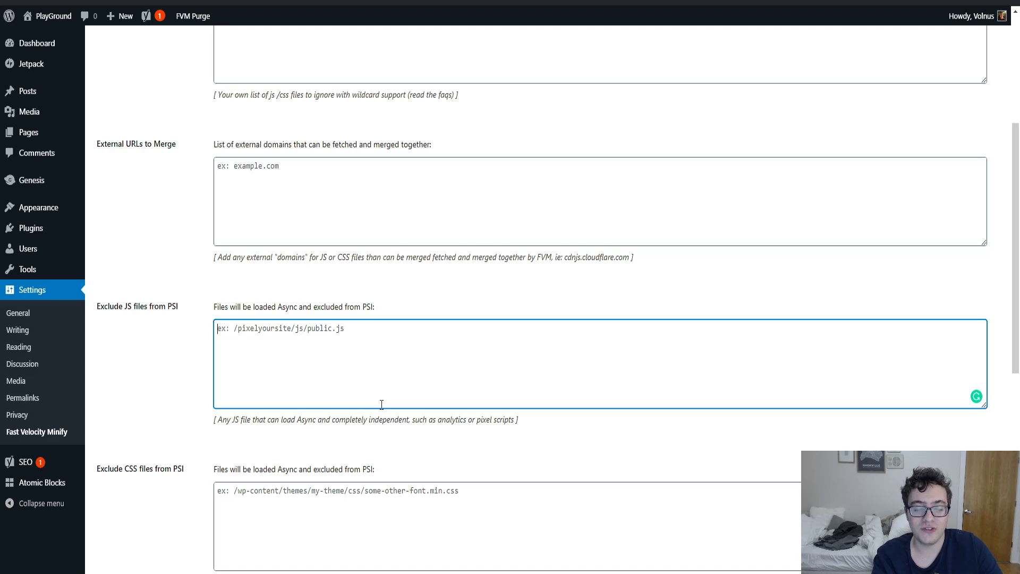
pyautogui.scroll(-10, 381, 404)
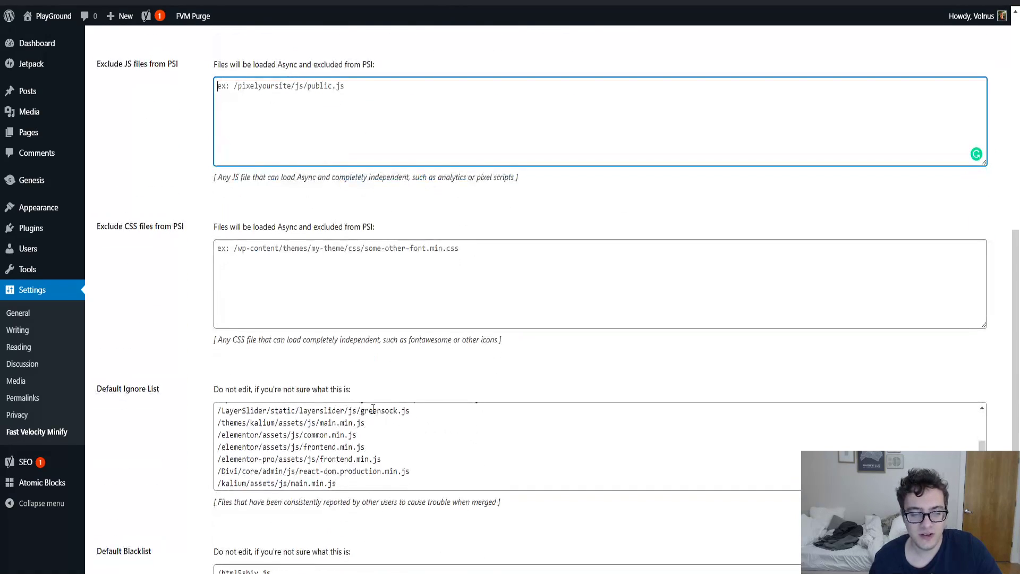
pyautogui.scroll(5, 388, 356)
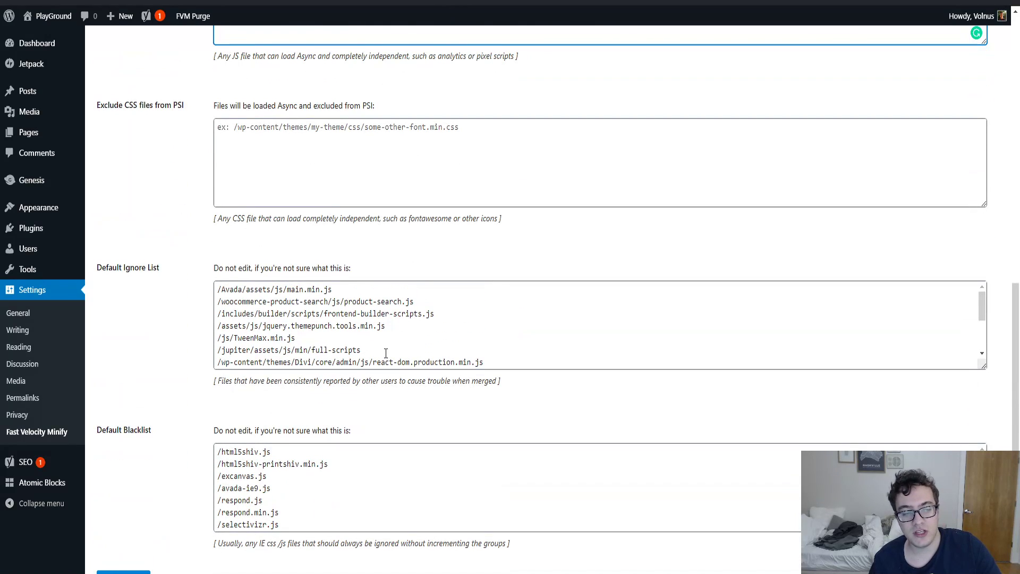
pyautogui.scroll(-6, 373, 337)
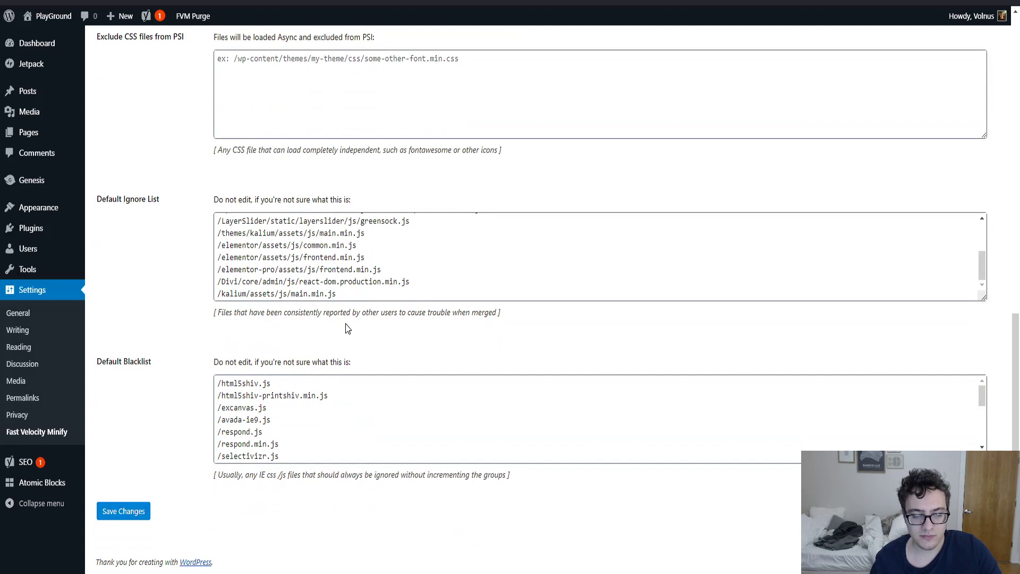
pyautogui.scroll(-5, 301, 425)
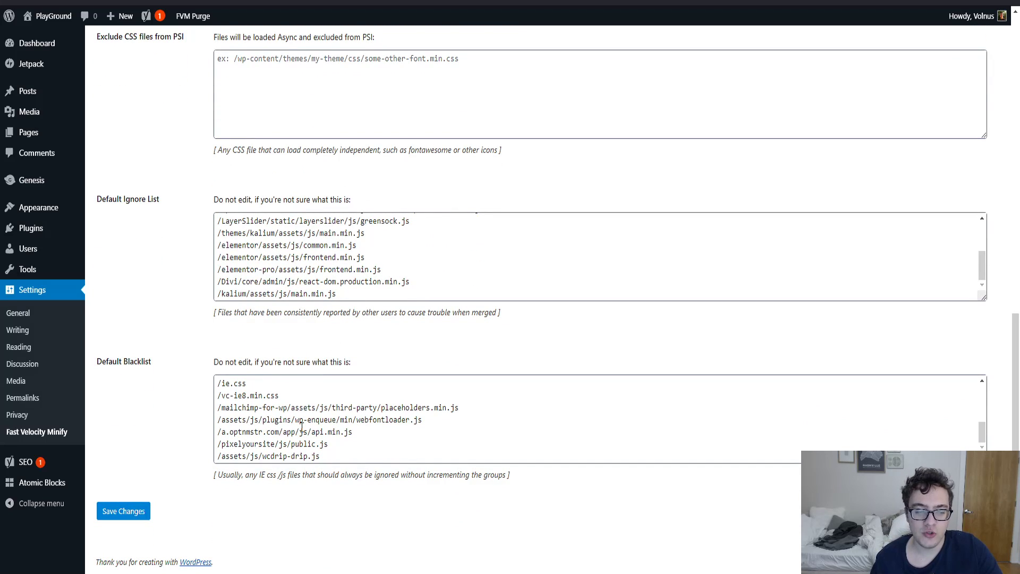
pyautogui.scroll(15, 342, 505)
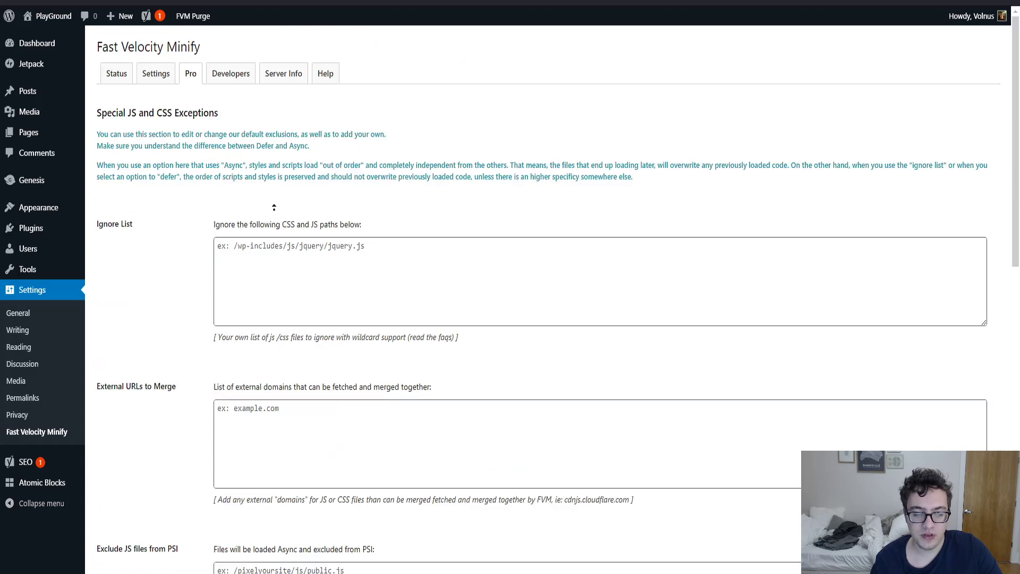
# Under Dev Options, enable preload headers for FVM JS and CSS files, then scroll down to Async CSS
pyautogui.click(222, 80)
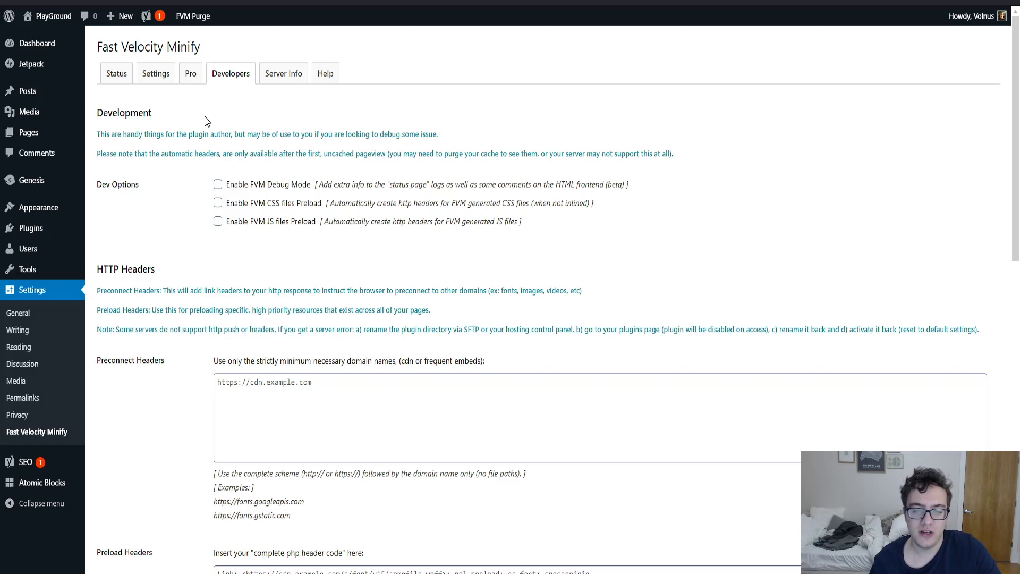
pyautogui.click(219, 222)
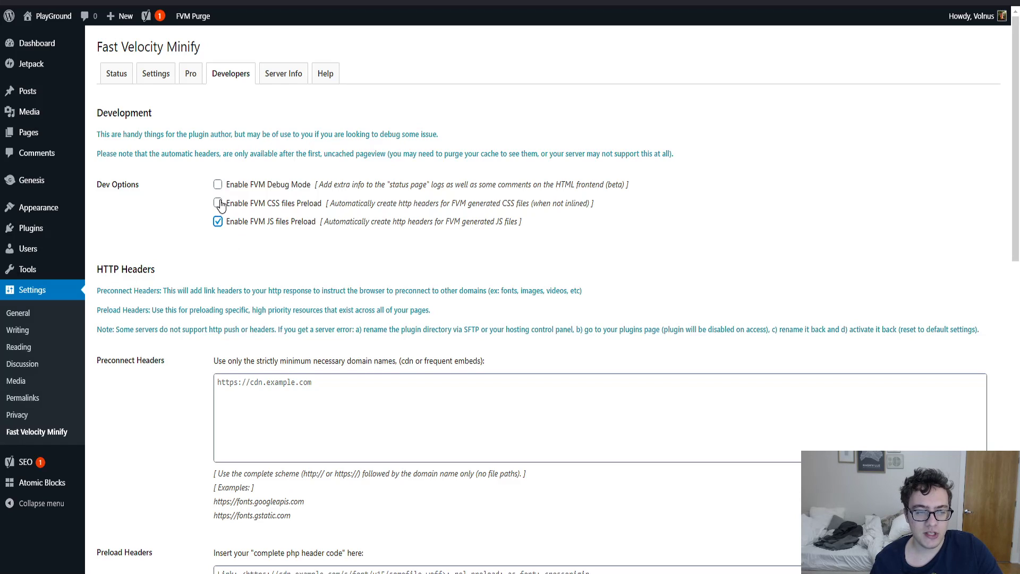
pyautogui.click(217, 203)
pyautogui.scroll(-5, 191, 250)
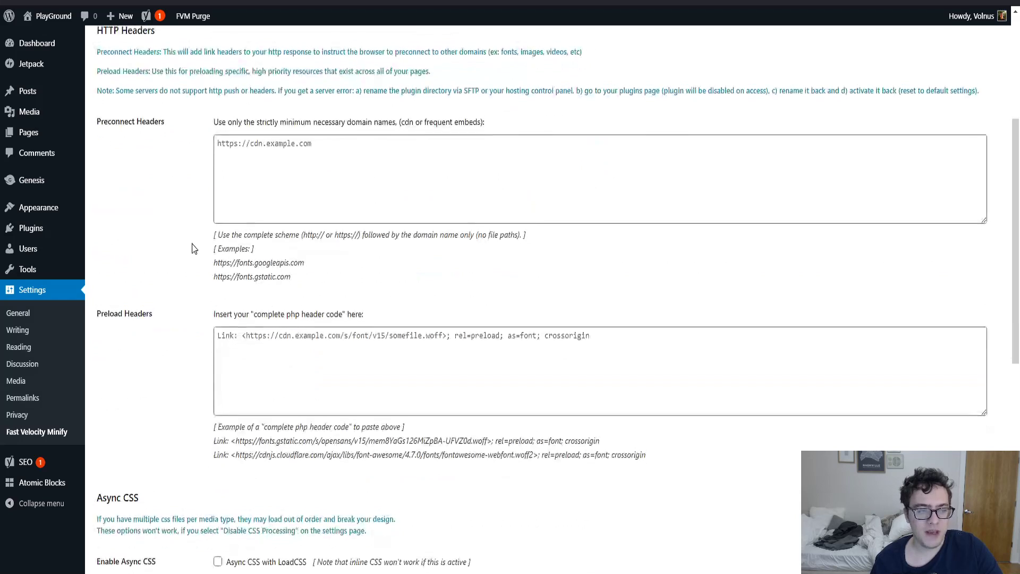
pyautogui.scroll(3, 192, 250)
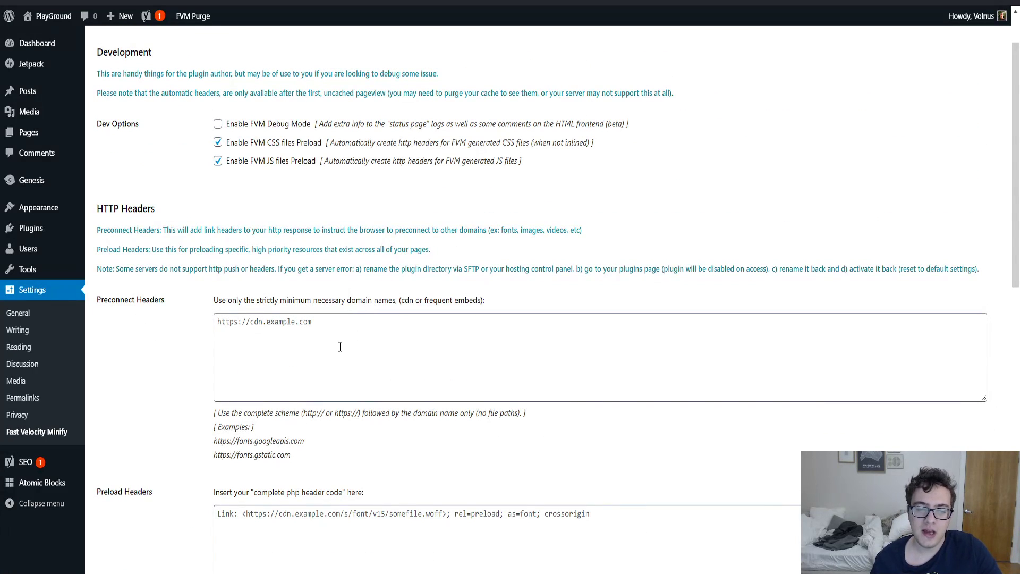
pyautogui.scroll(-2, 340, 347)
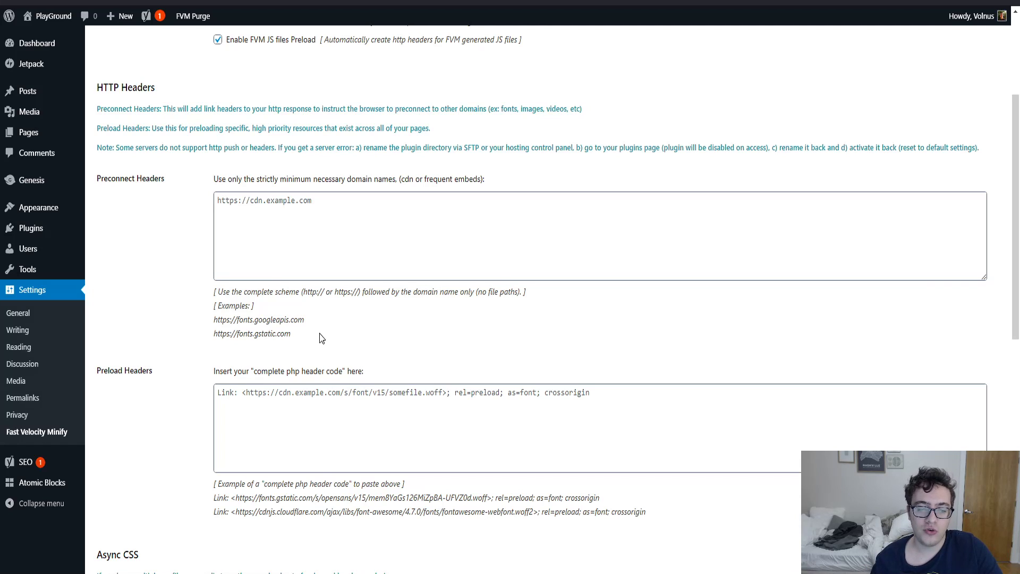
pyautogui.scroll(-2, 321, 337)
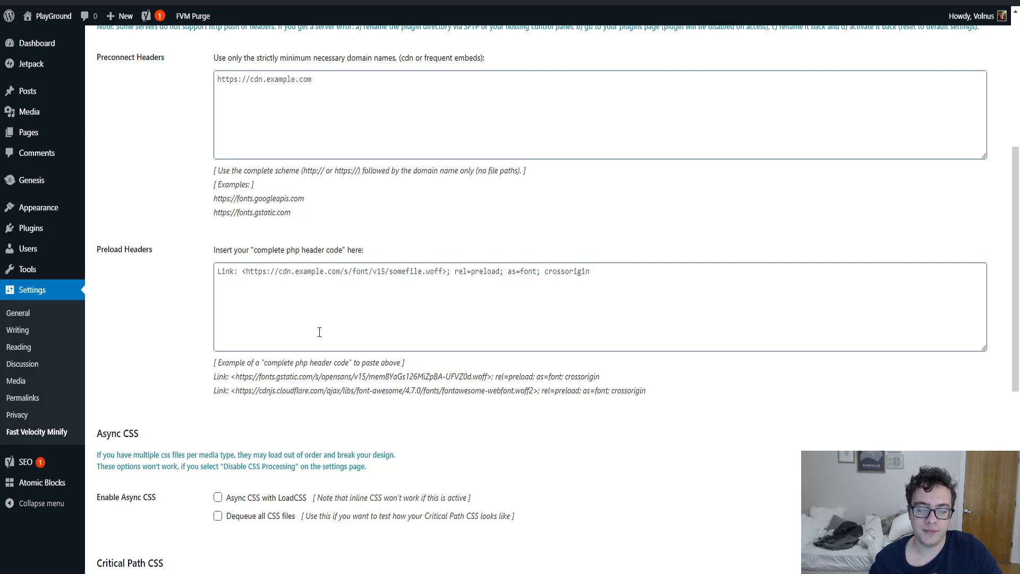
pyautogui.scroll(-3, 319, 332)
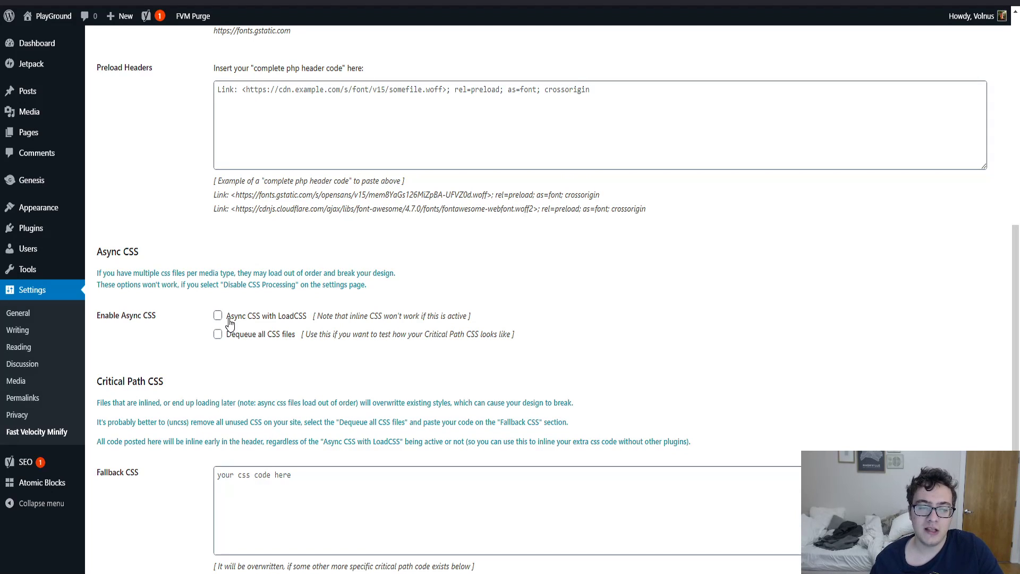
# Tick 'Async CSS with LoadCSS' and scroll down toward Save Changes
pyautogui.click(229, 319)
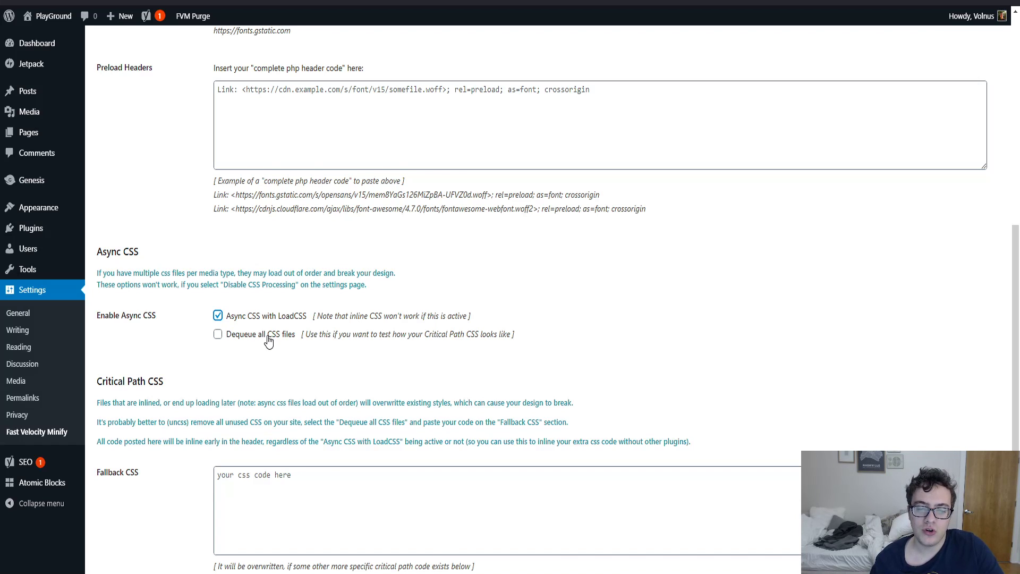
pyautogui.scroll(-3, 287, 344)
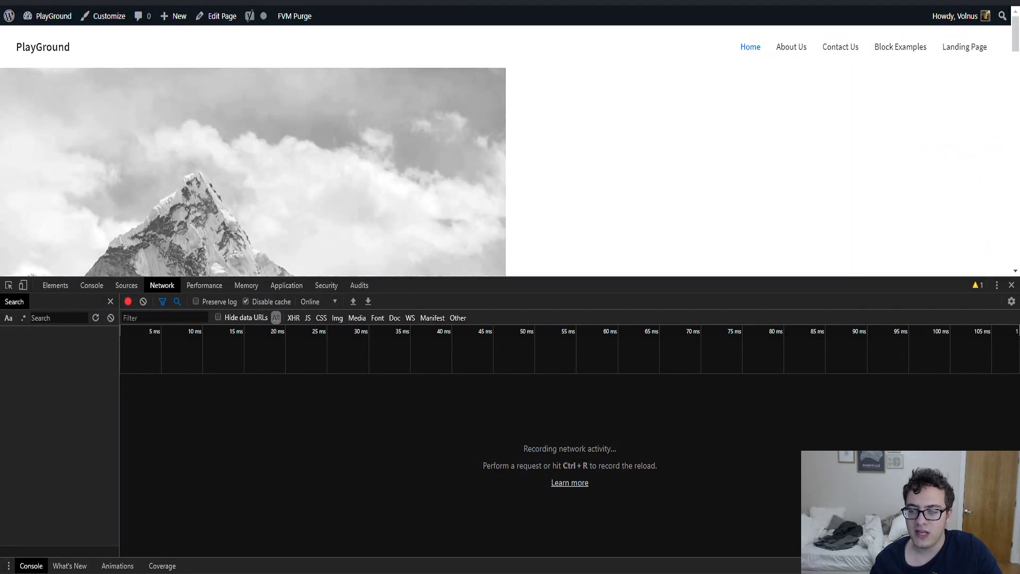
# Close DevTools and reload the home page four times to check rendering with async CSS
pyautogui.click(1011, 285)
pyautogui.press('F5')
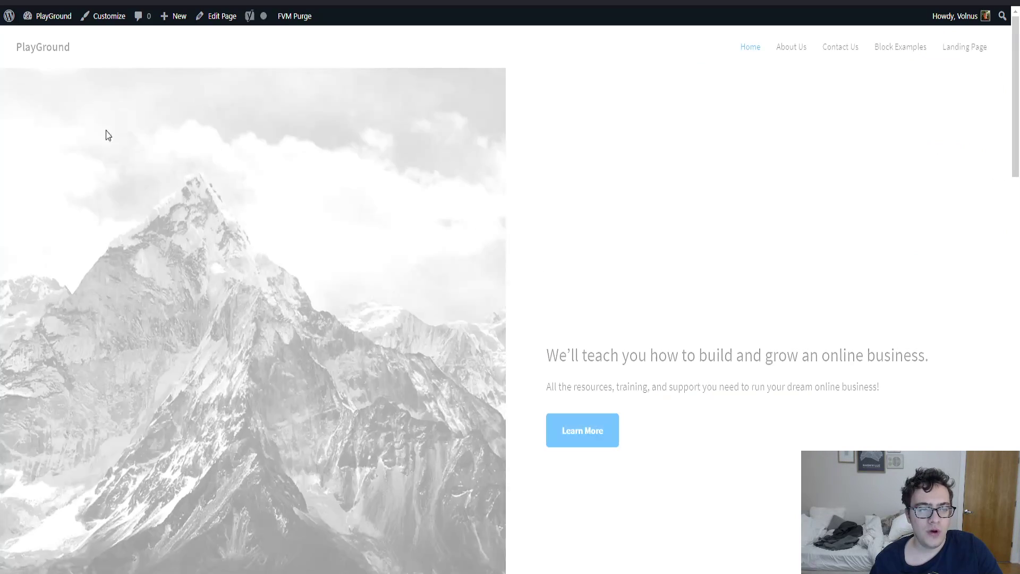
pyautogui.press('F5')
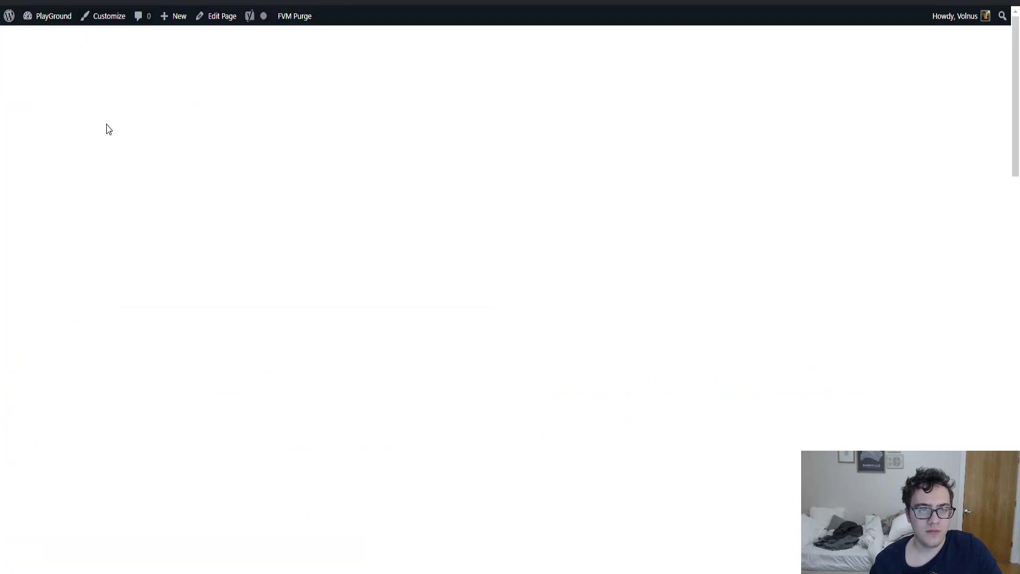
pyautogui.press('F5')
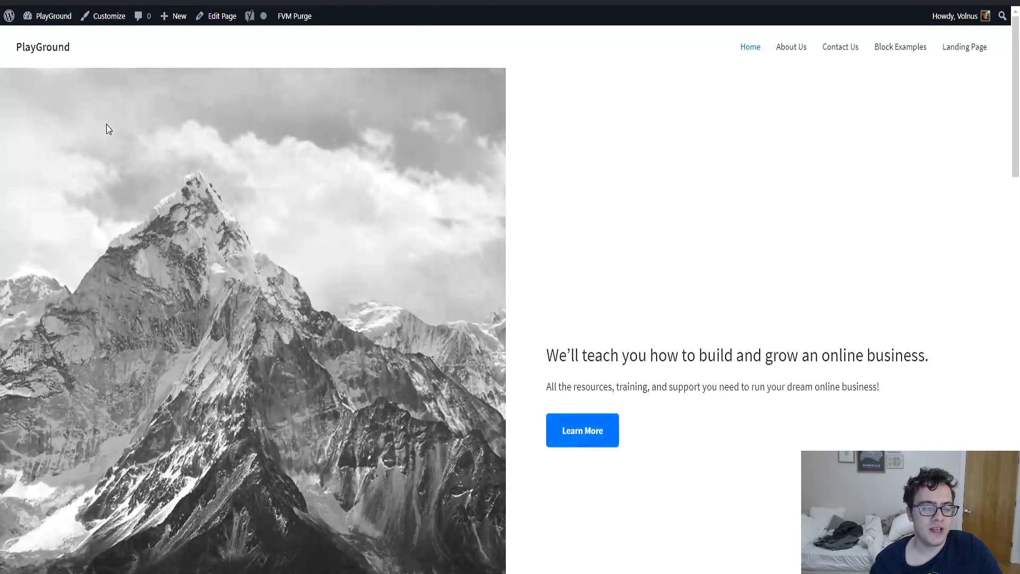
pyautogui.press('F5')
pyautogui.press('F5')
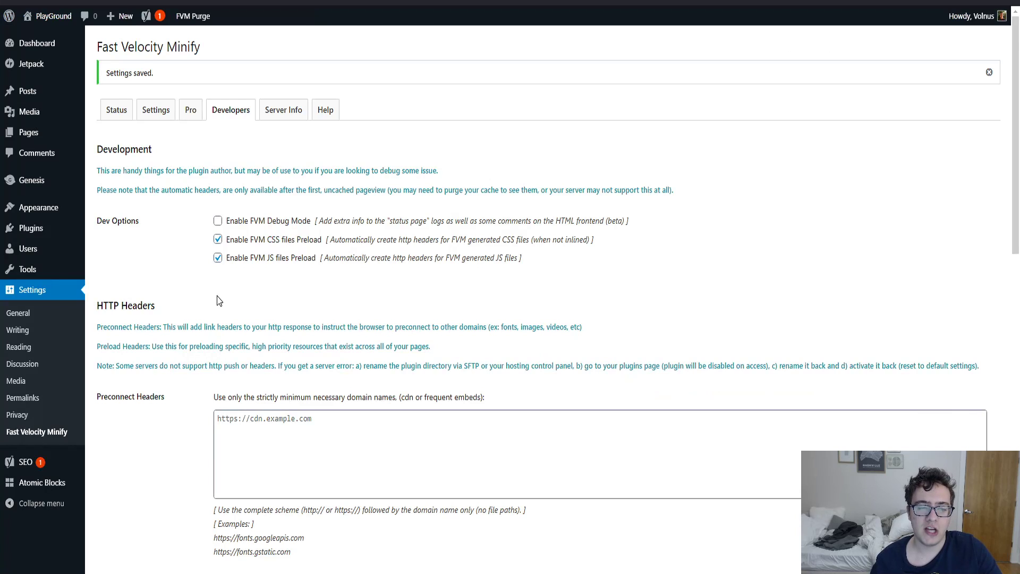
# Untick 'Async CSS with LoadCSS', save the FVM settings, and open the plugin's server info page
pyautogui.scroll(-10, 212, 298)
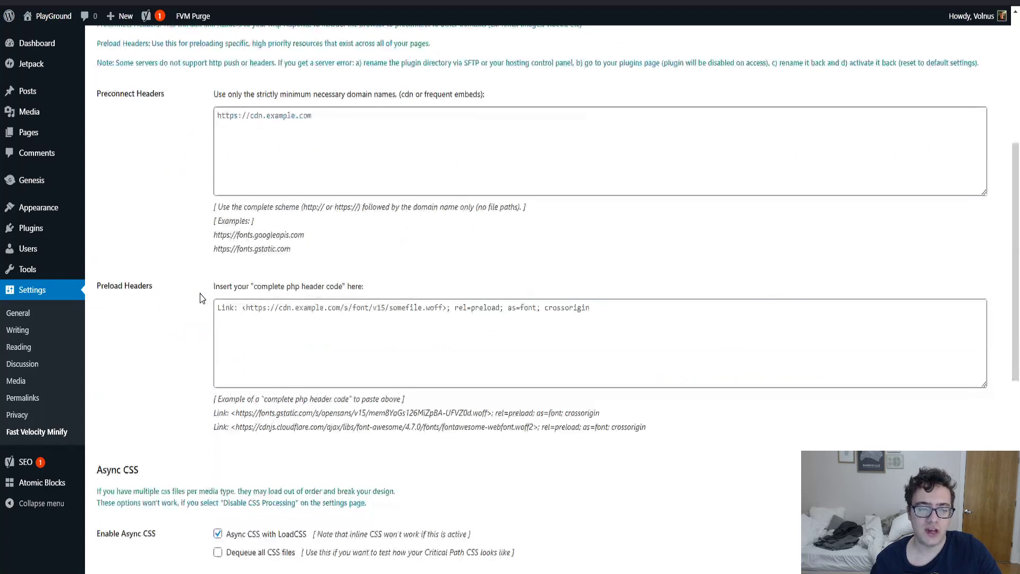
pyautogui.click(218, 230)
pyautogui.scroll(-3, 212, 309)
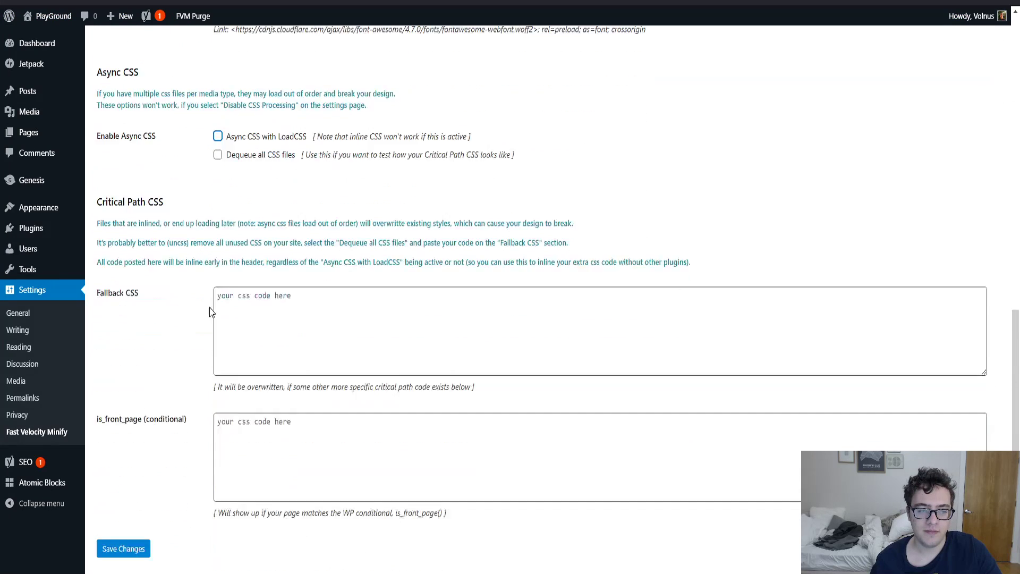
pyautogui.click(139, 510)
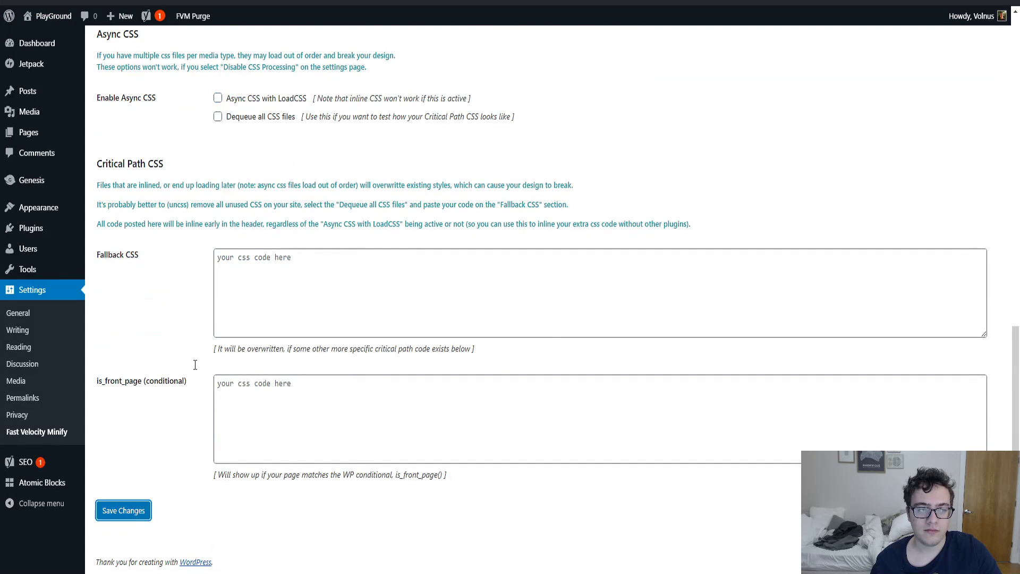
pyautogui.click(291, 118)
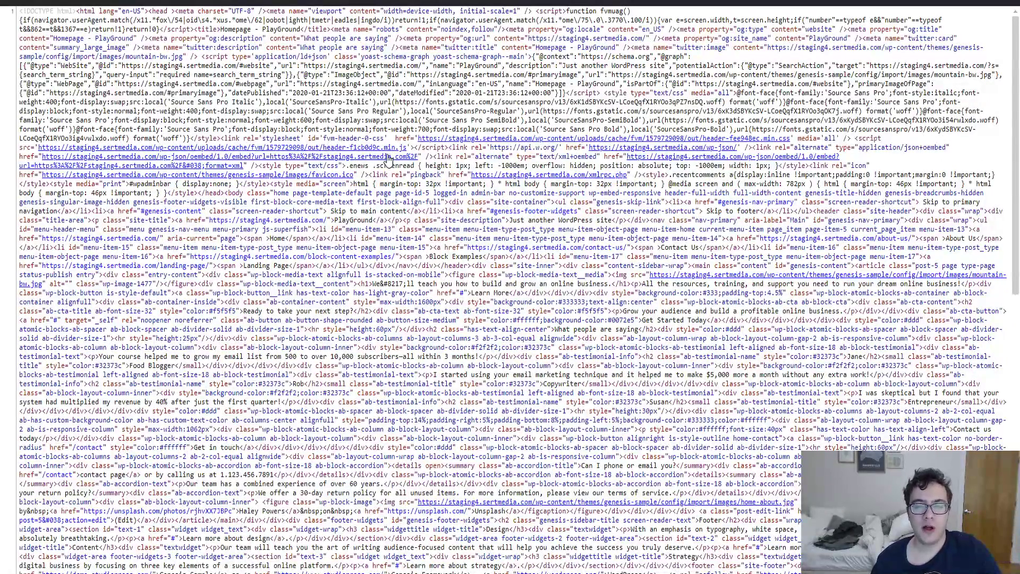
# Open the minified header .min.js script linked in the home page source
pyautogui.click(358, 149)
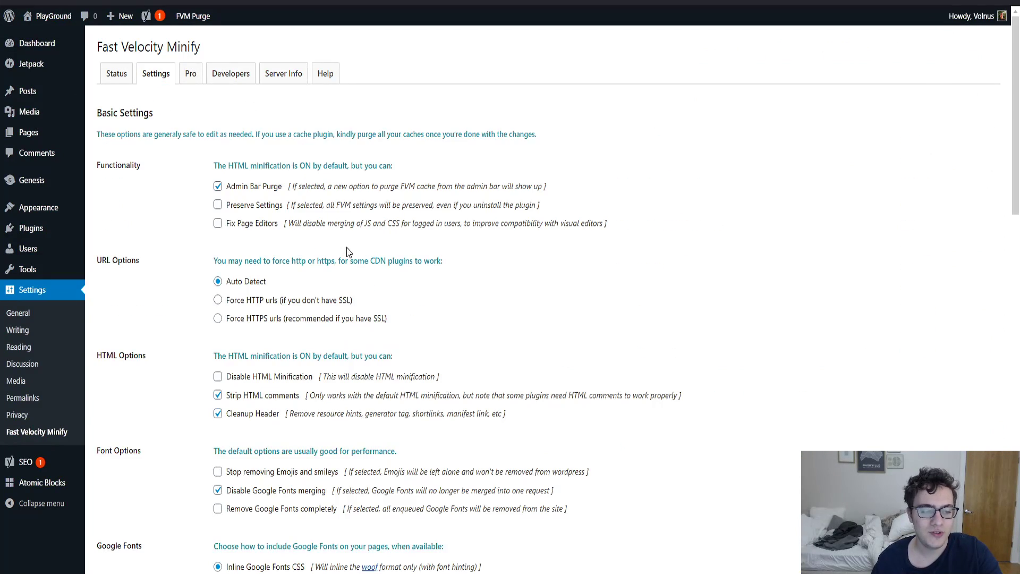
# Scroll to the bottom of the FVM Settings tab and save the settings
pyautogui.scroll(-3, 271, 296)
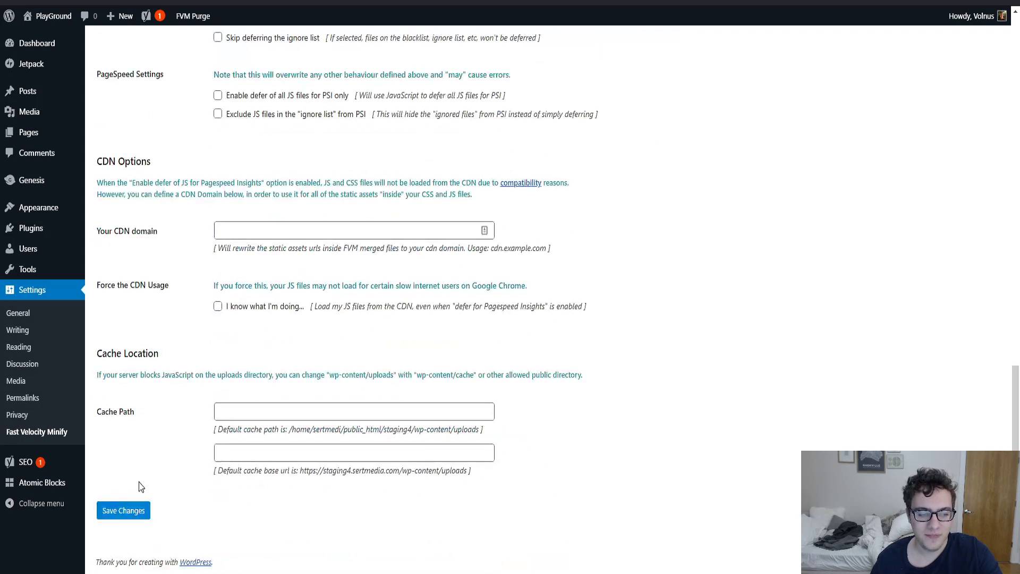
pyautogui.doubleClick(132, 510)
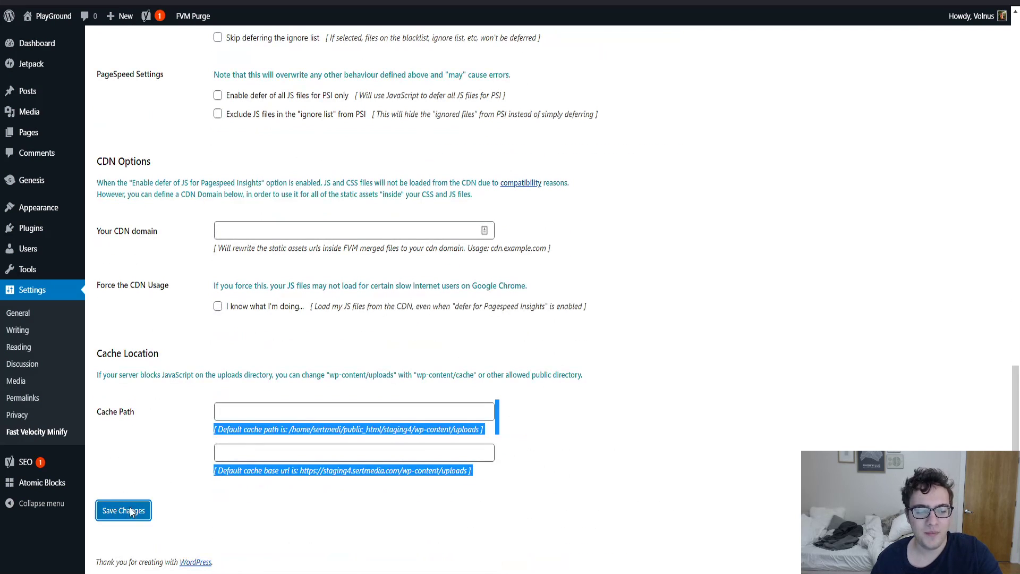